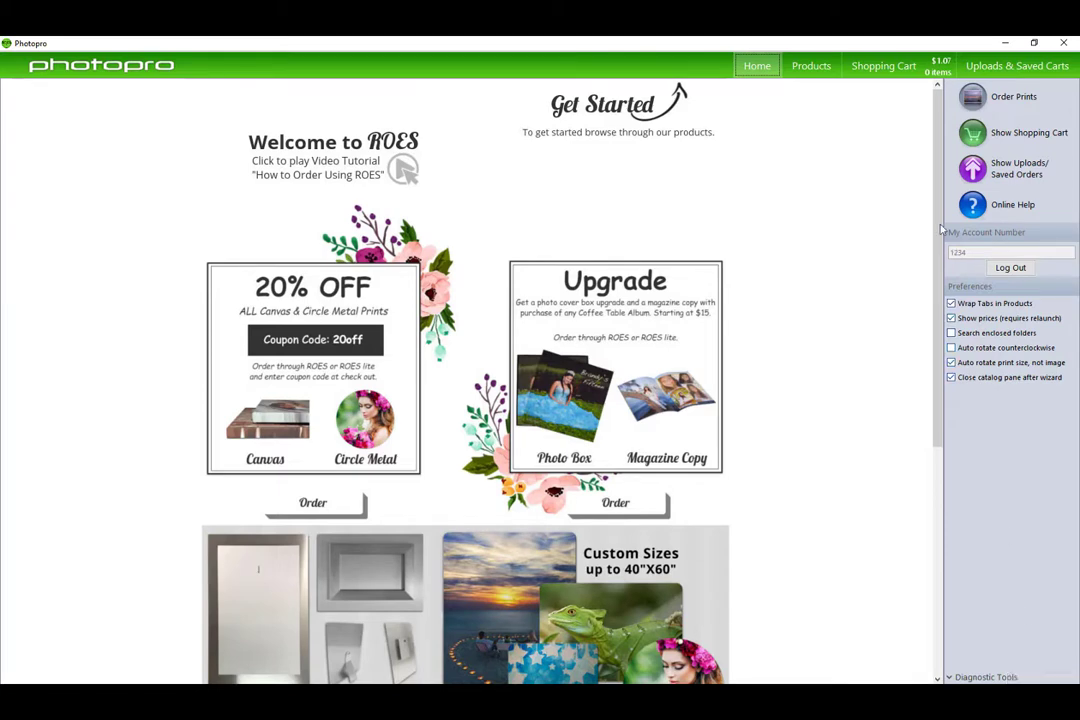
# - Switch the product catalog to Book Design
pyautogui.click(811, 66)
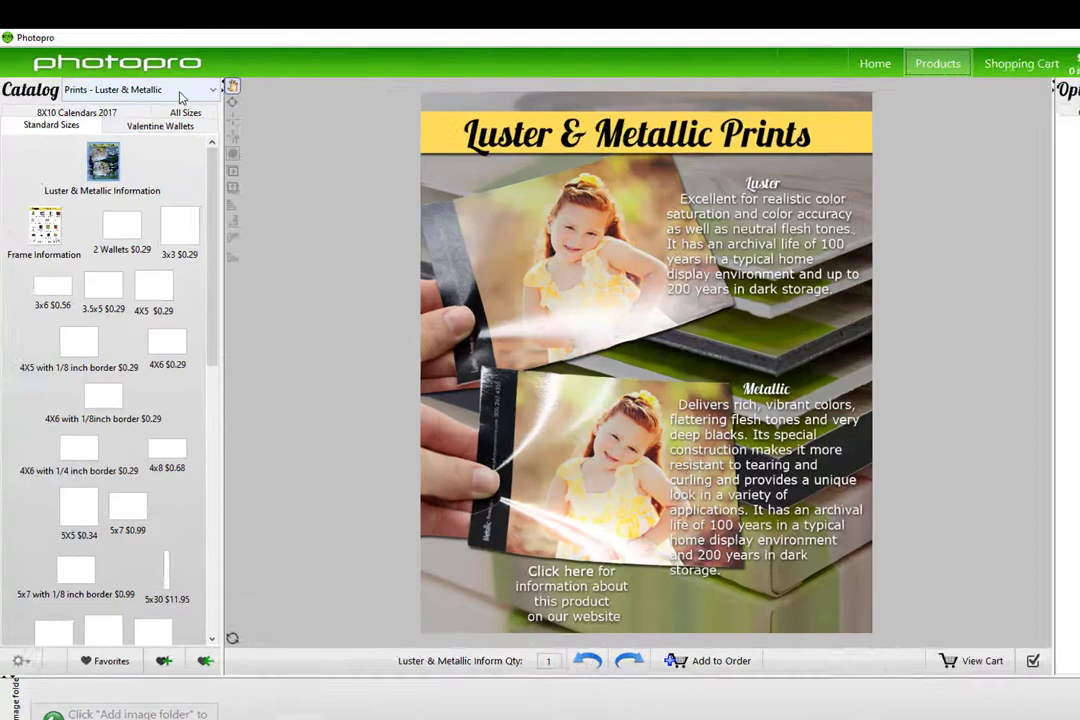
pyautogui.click(158, 90)
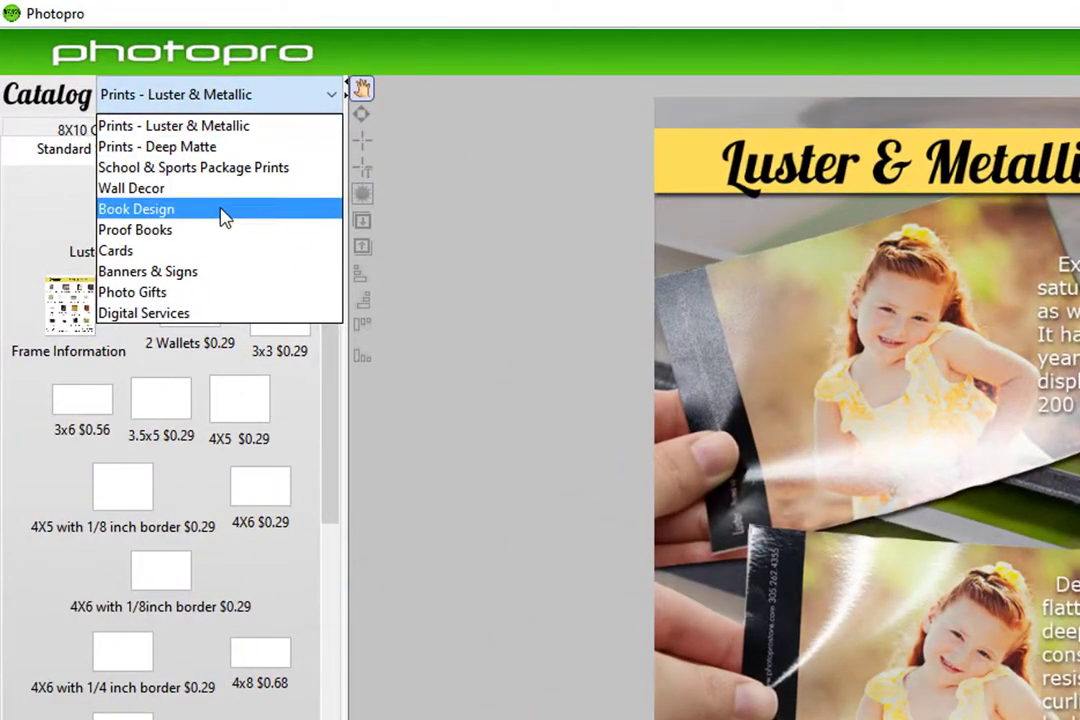
pyautogui.click(225, 215)
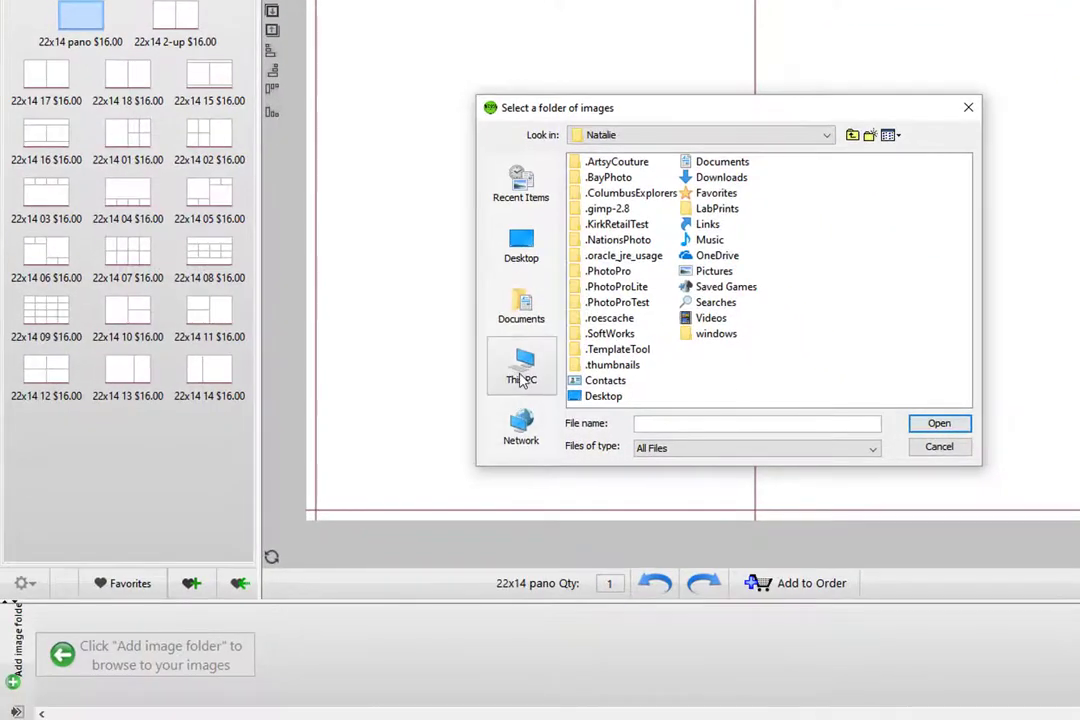
# - Load the Desktop Files > Maternity Newborn photos and pick the 12x12 album's 12x24 Spread layout
pyautogui.click(521, 380)
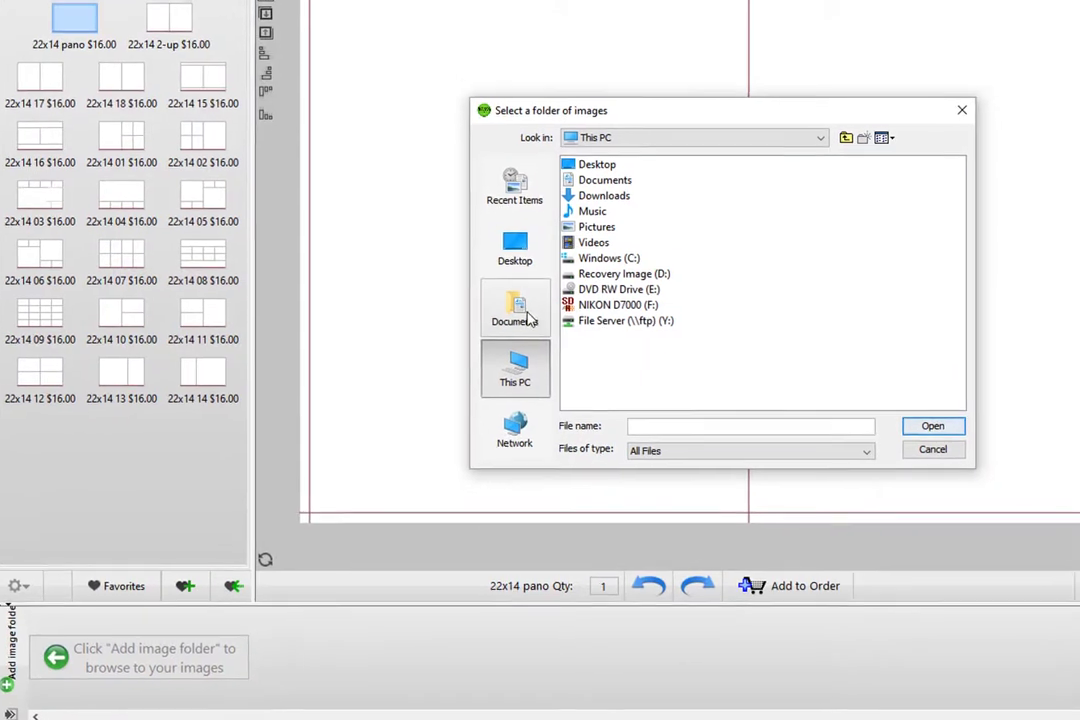
pyautogui.click(521, 245)
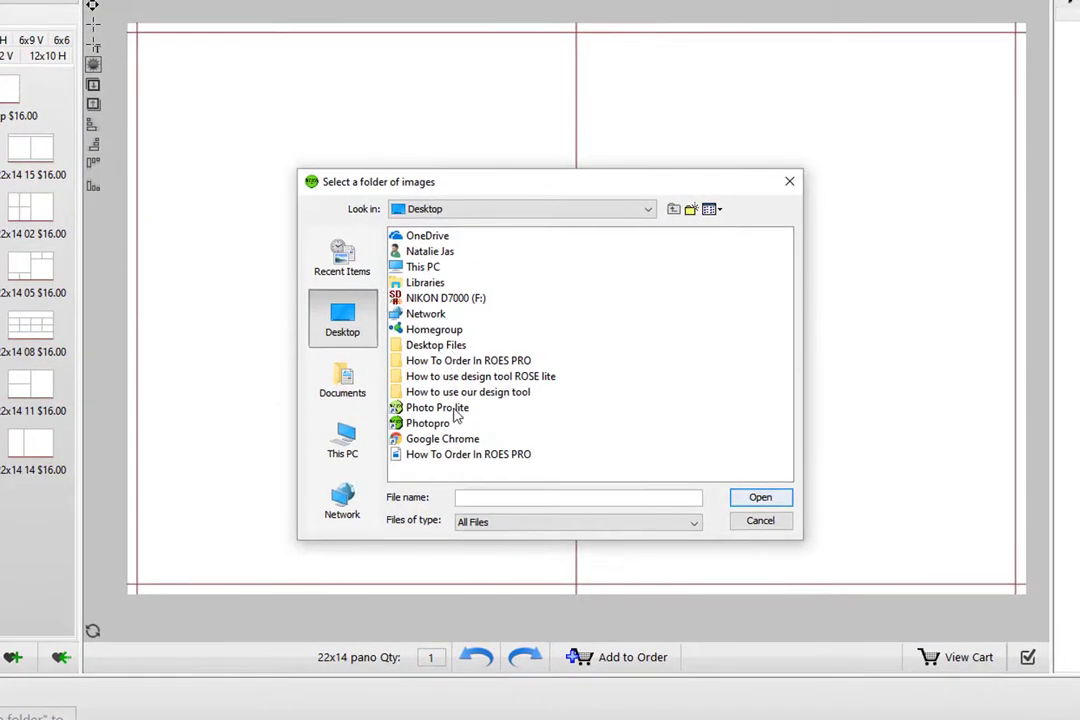
pyautogui.doubleClick(437, 346)
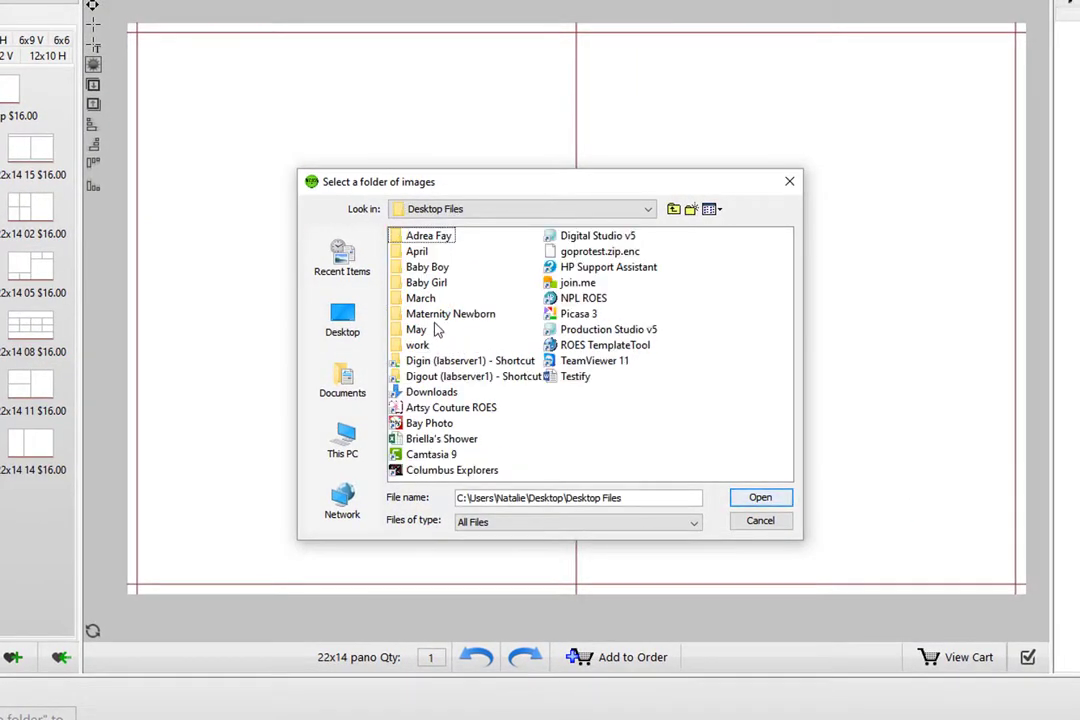
pyautogui.doubleClick(440, 315)
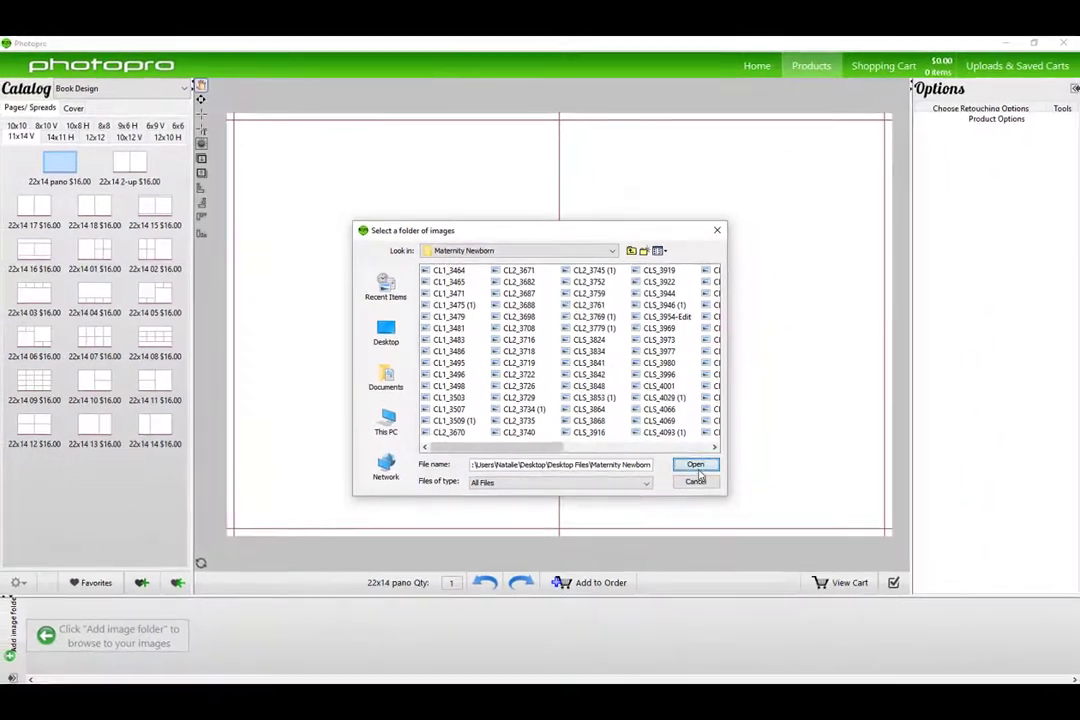
pyautogui.click(697, 467)
pyautogui.click(94, 137)
pyautogui.click(62, 162)
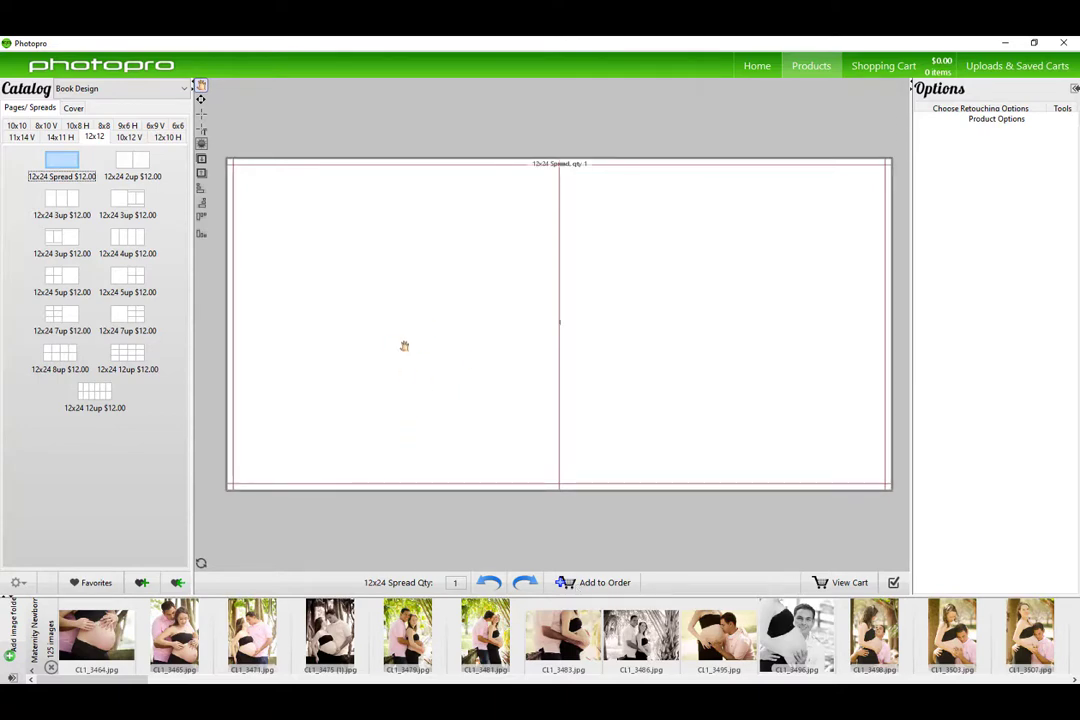
# - Fill a 12x24 3up layout with CL1_3471, CL1_3475 and CL1_3479, then clear the spread
pyautogui.click(128, 202)
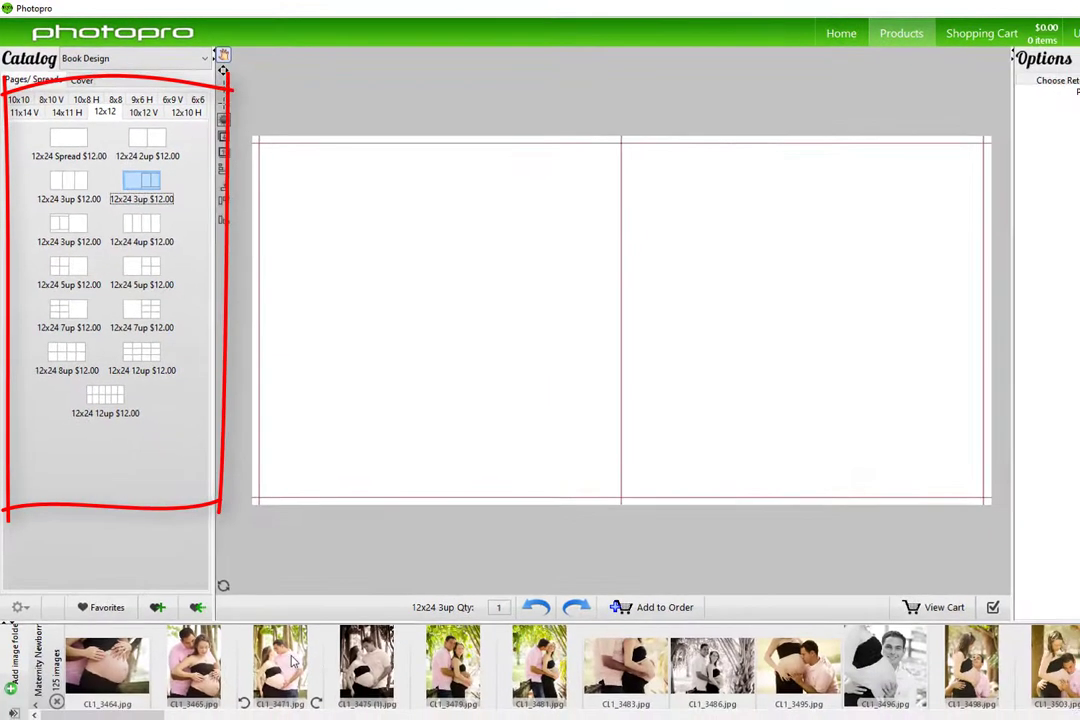
pyautogui.moveTo(282, 665); pyautogui.dragTo(369, 436)
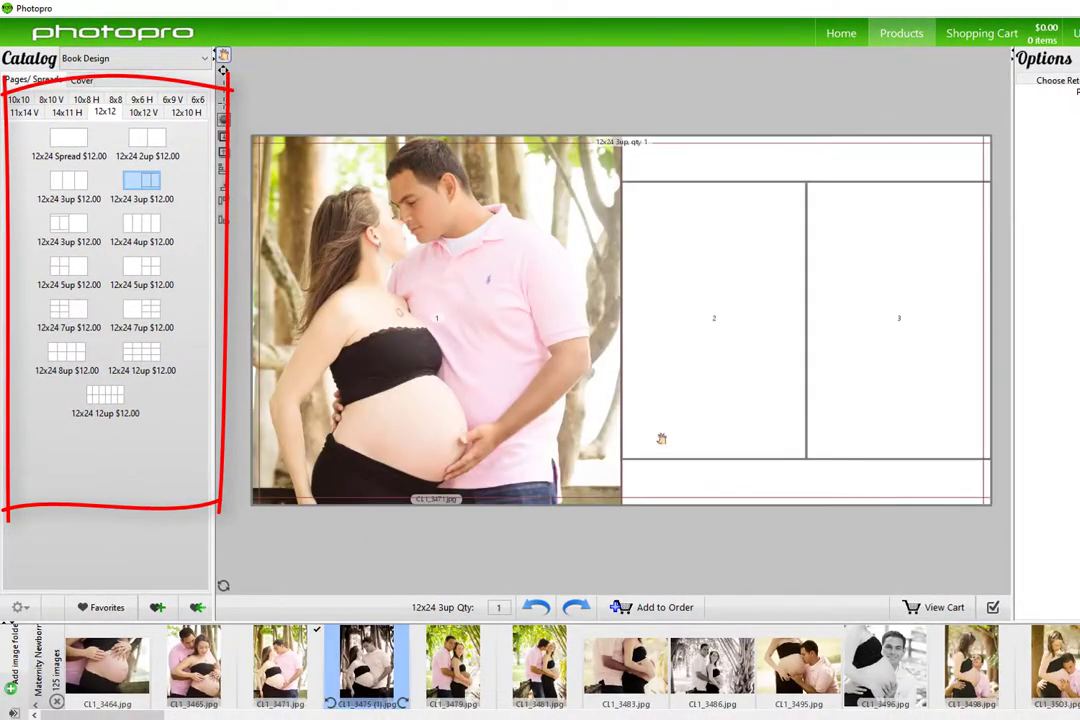
pyautogui.moveTo(366, 662); pyautogui.dragTo(857, 422)
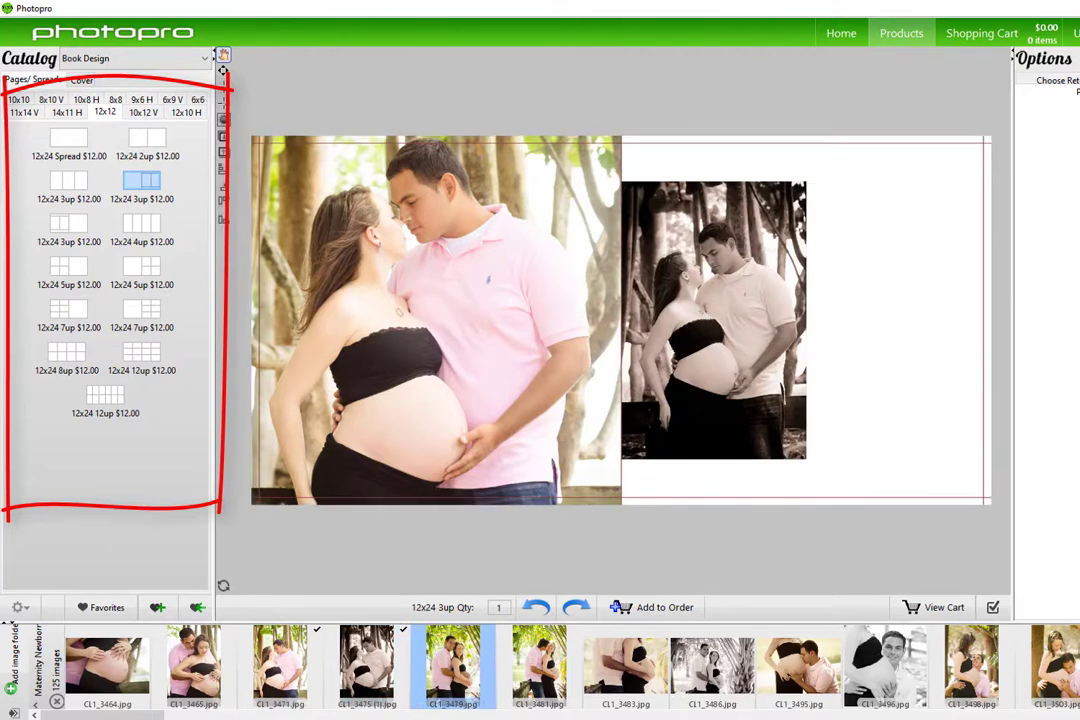
pyautogui.moveTo(447, 655); pyautogui.dragTo(903, 365)
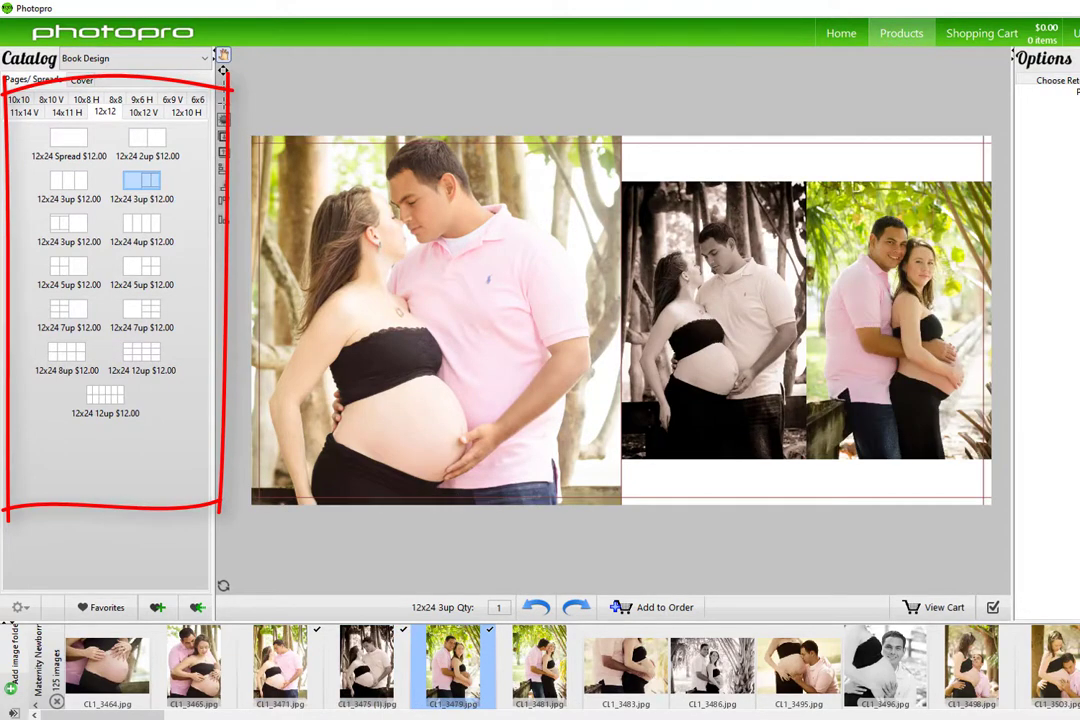
pyautogui.click(224, 588)
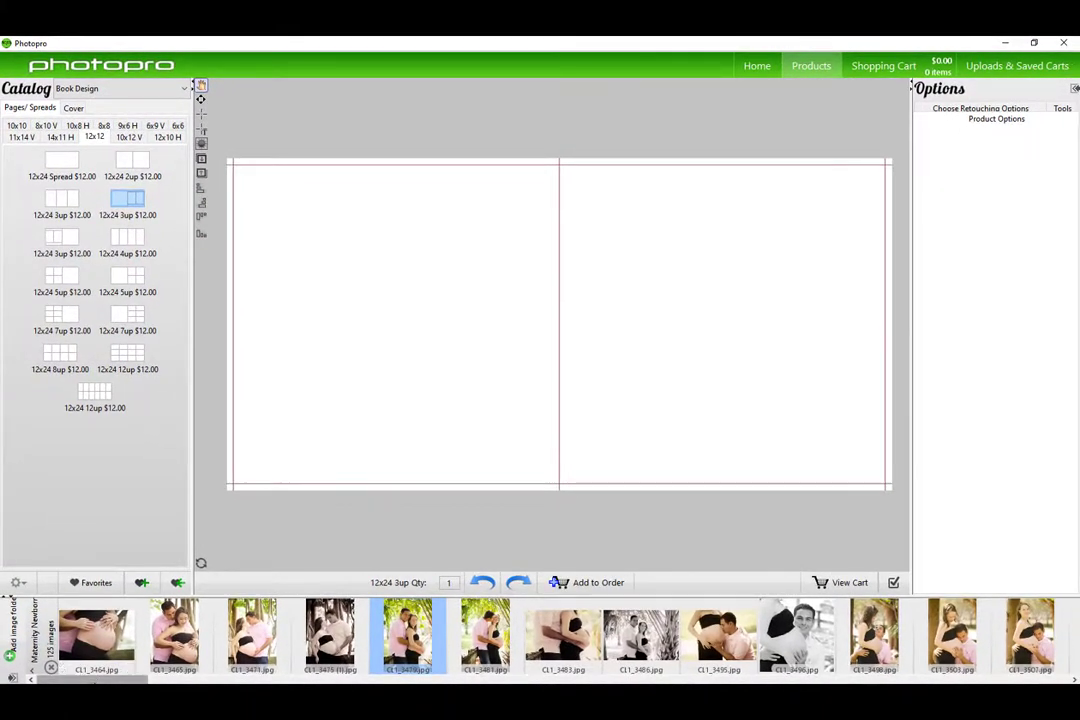
# - Put CLS_7431 on the left page and CLS_7435 on the right page, then add the spread to the order
pyautogui.moveTo(93, 678); pyautogui.dragTo(560, 679)
pyautogui.moveTo(801, 654); pyautogui.dragTo(488, 405)
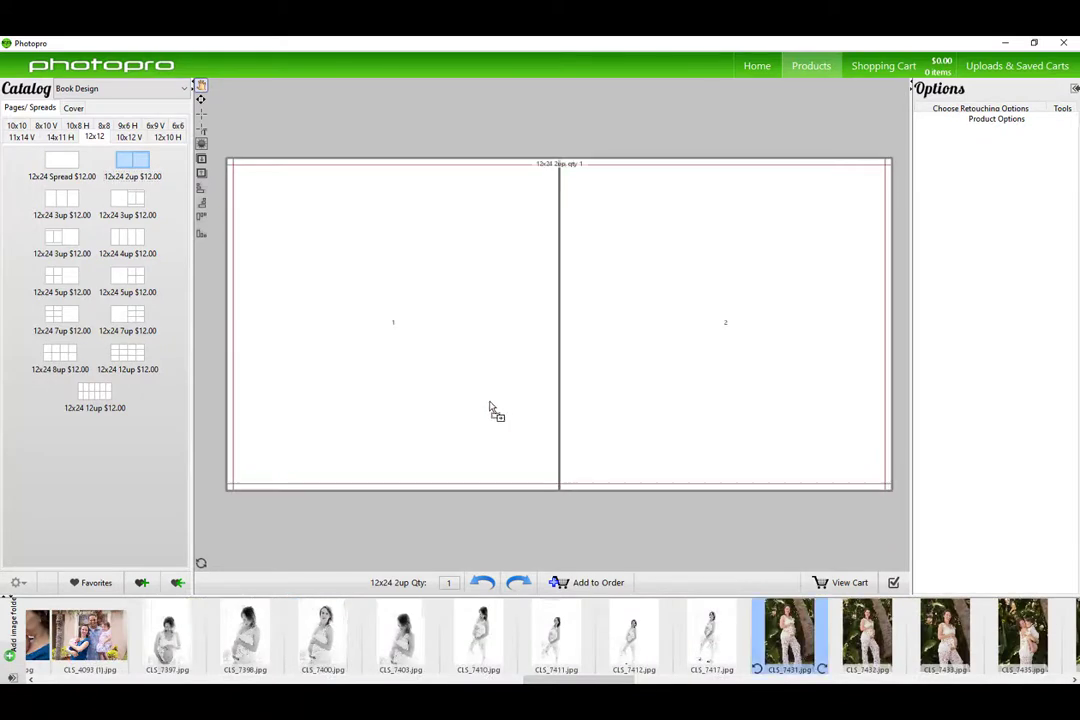
pyautogui.moveTo(561, 447); pyautogui.dragTo(473, 377)
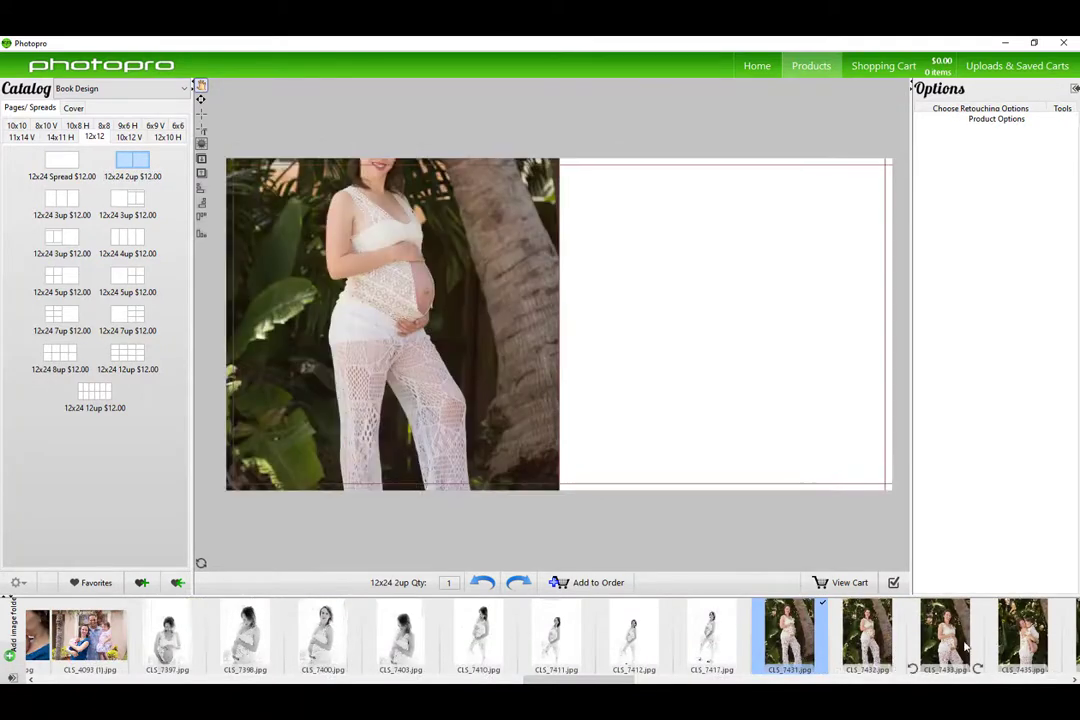
pyautogui.moveTo(998, 640); pyautogui.dragTo(390, 320)
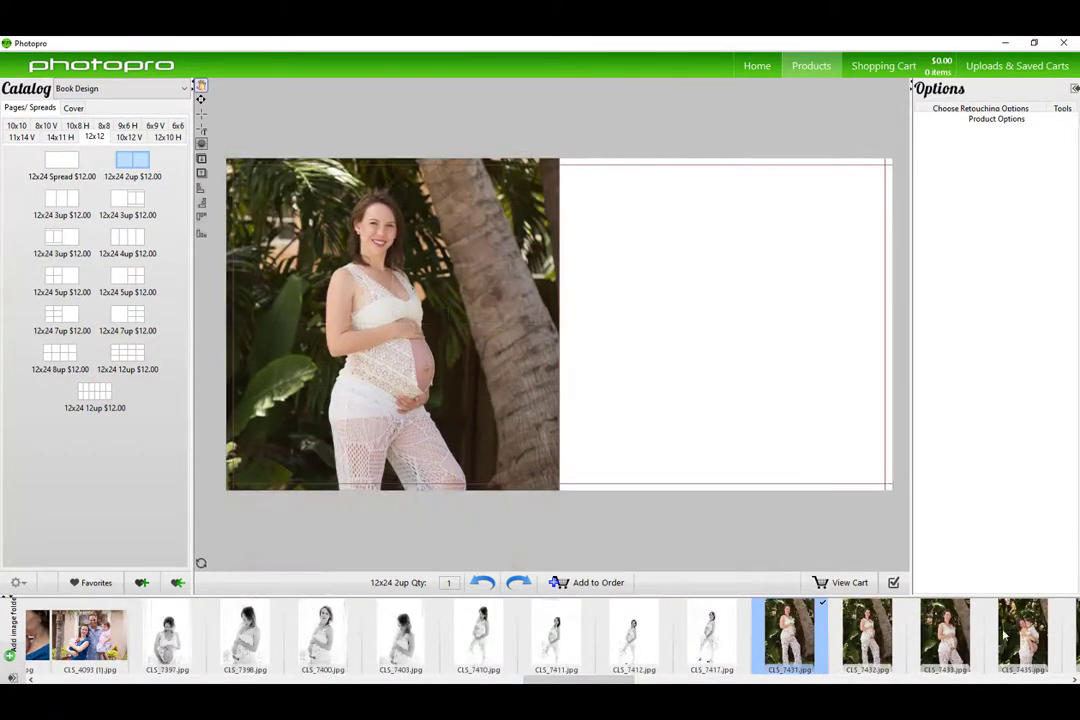
pyautogui.moveTo(921, 558); pyautogui.dragTo(716, 362)
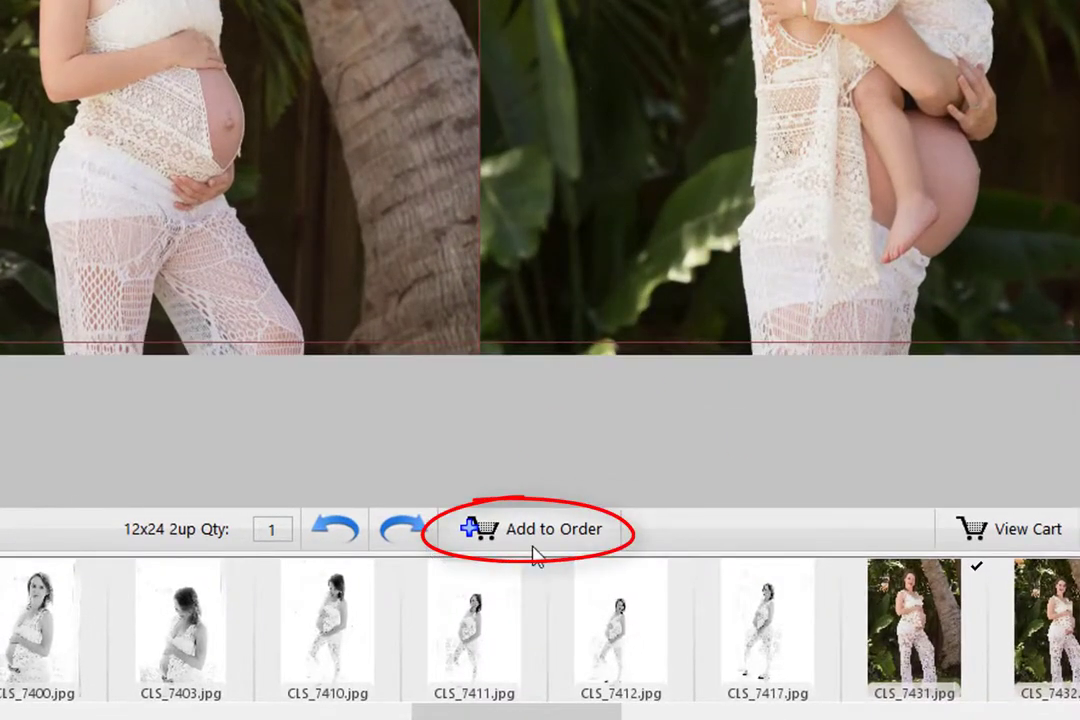
pyautogui.click(530, 540)
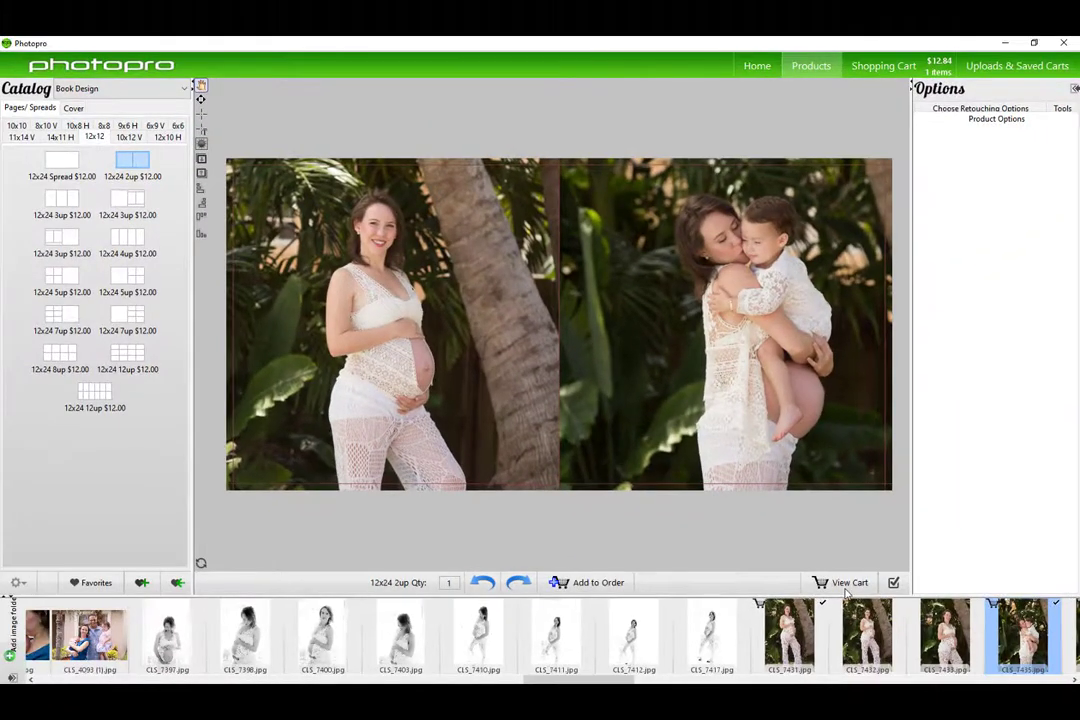
# - Check the cart, then start a new spread with photo CLS_7403
pyautogui.click(843, 588)
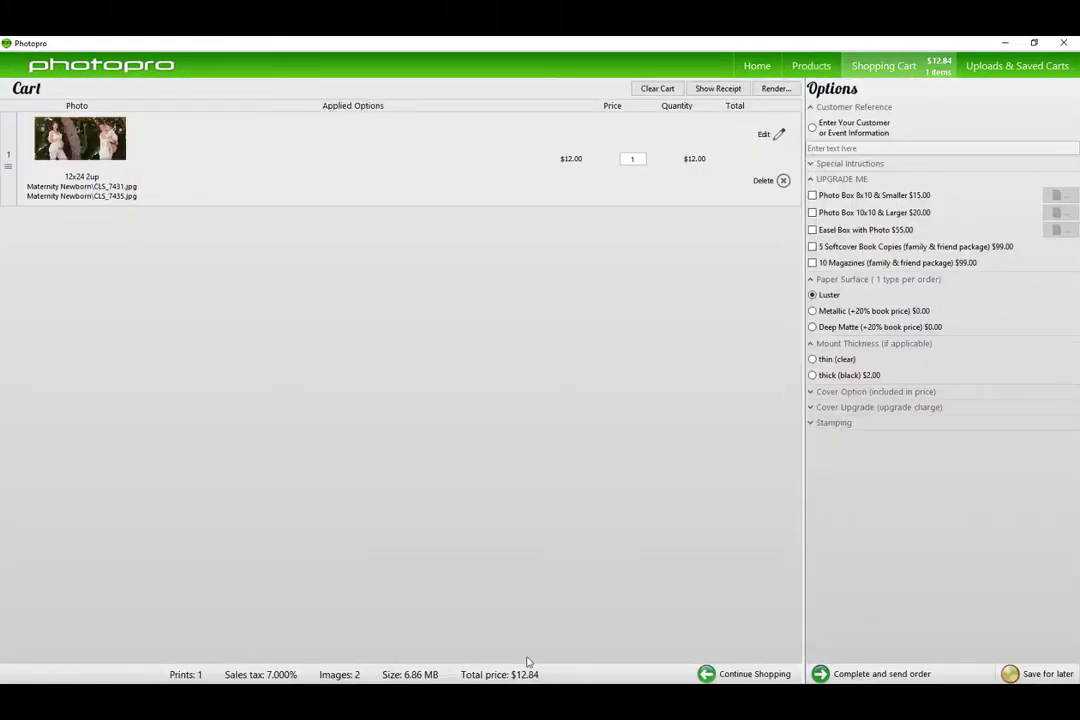
pyautogui.click(750, 673)
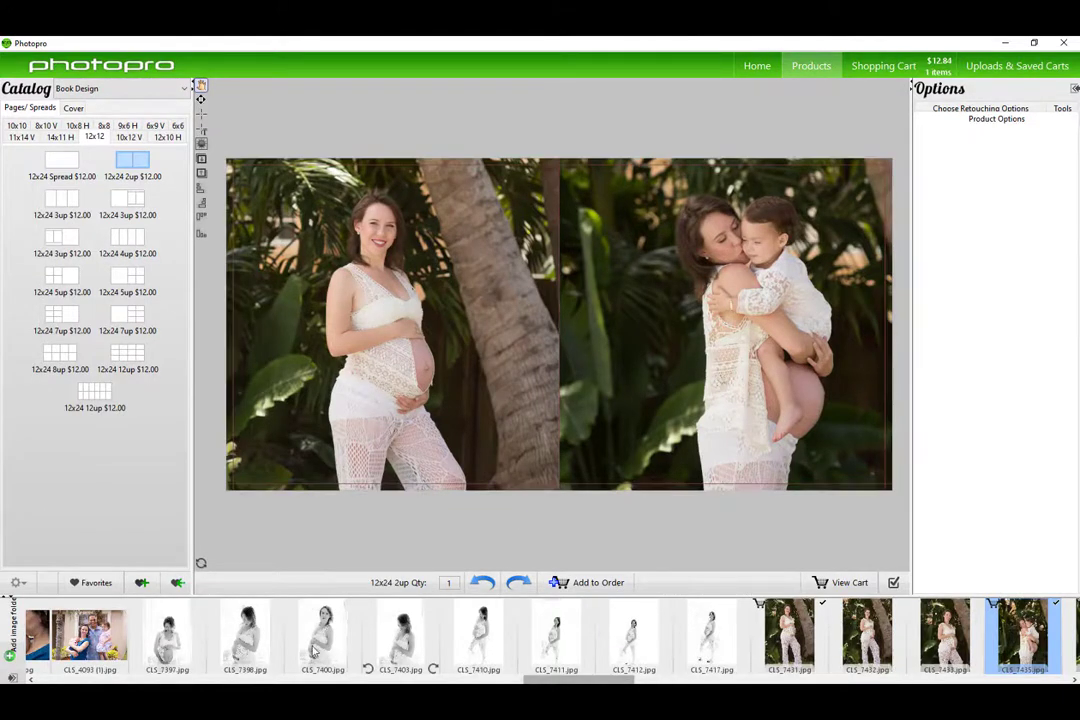
pyautogui.moveTo(400, 635); pyautogui.dragTo(632, 413)
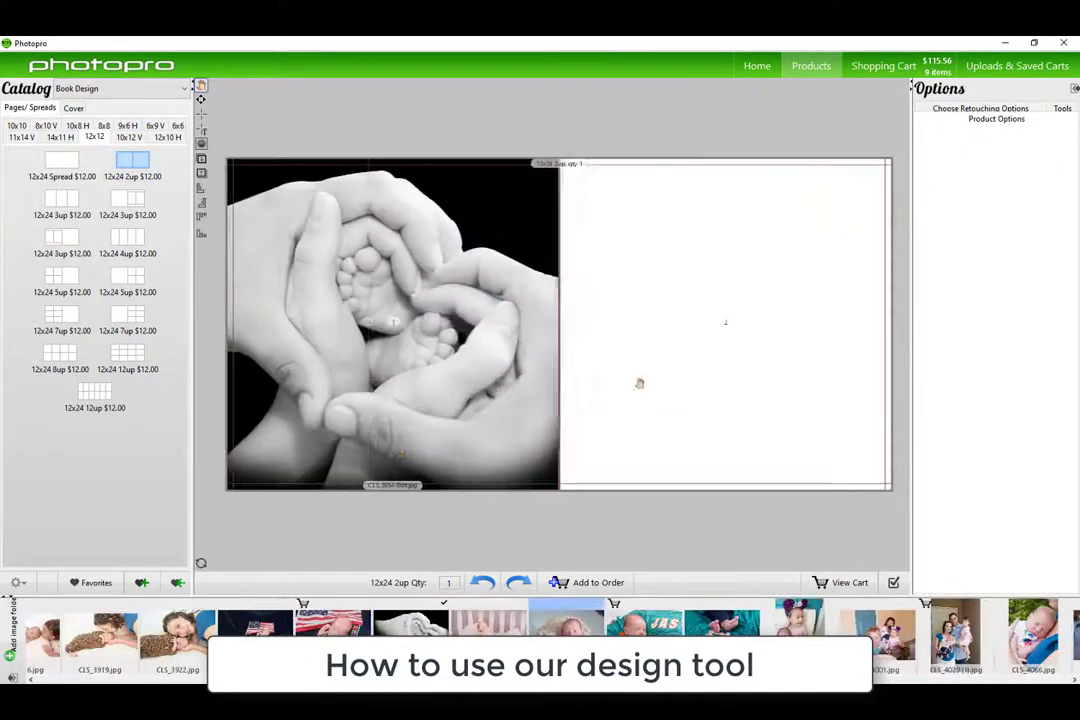
# - Review all the spreads in the cart, then go back to designing the album
pyautogui.click(847, 583)
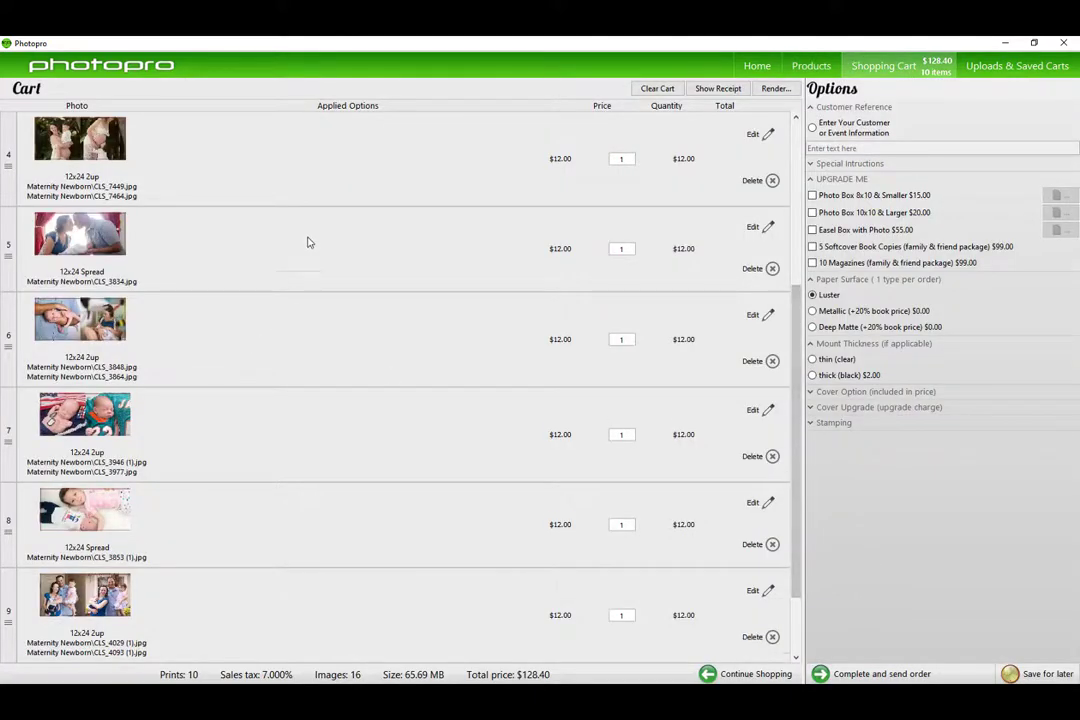
pyautogui.scroll(-1, 306, 251)
pyautogui.scroll(-1, 306, 434)
pyautogui.scroll(1, 292, 448)
pyautogui.scroll(1, 283, 455)
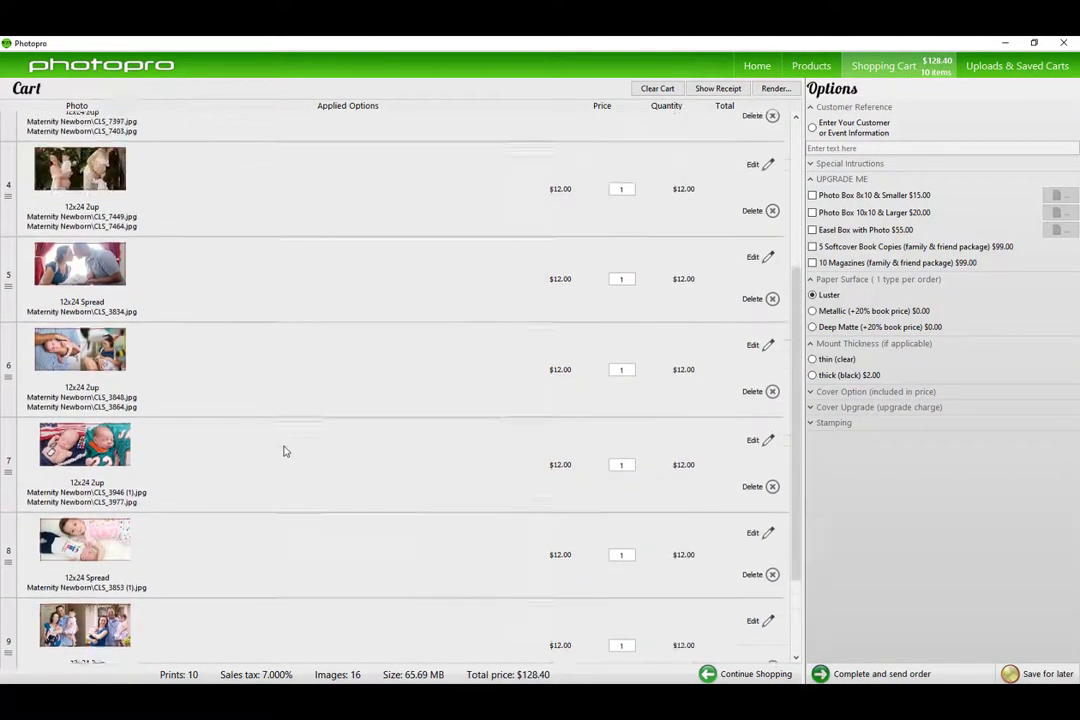
pyautogui.scroll(2, 280, 450)
pyautogui.scroll(1, 278, 448)
pyautogui.scroll(1, 270, 446)
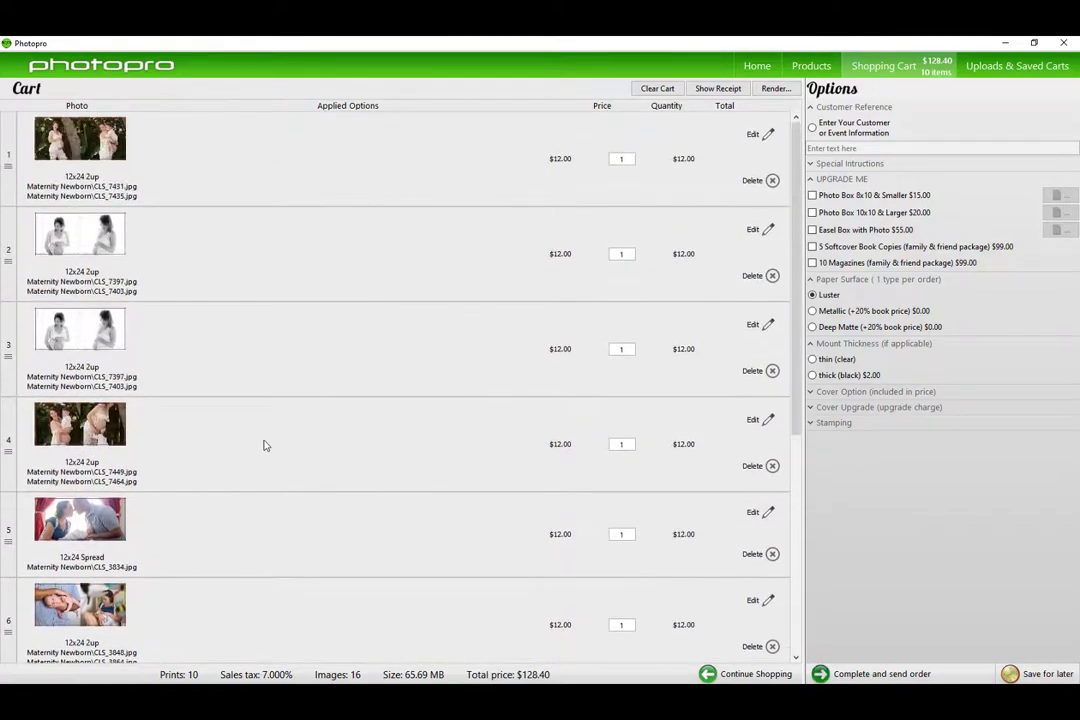
pyautogui.click(760, 675)
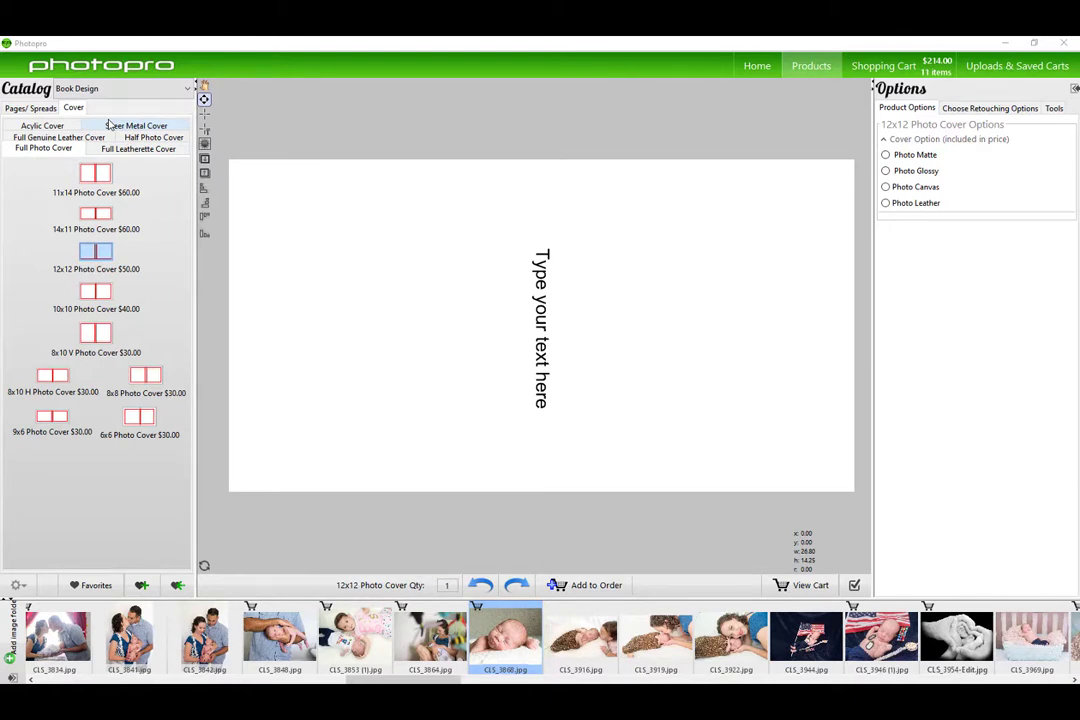
# - Place the 12x12 Photo Cover and position maternity photo CLS_7397 on the front
pyautogui.click(412, 286)
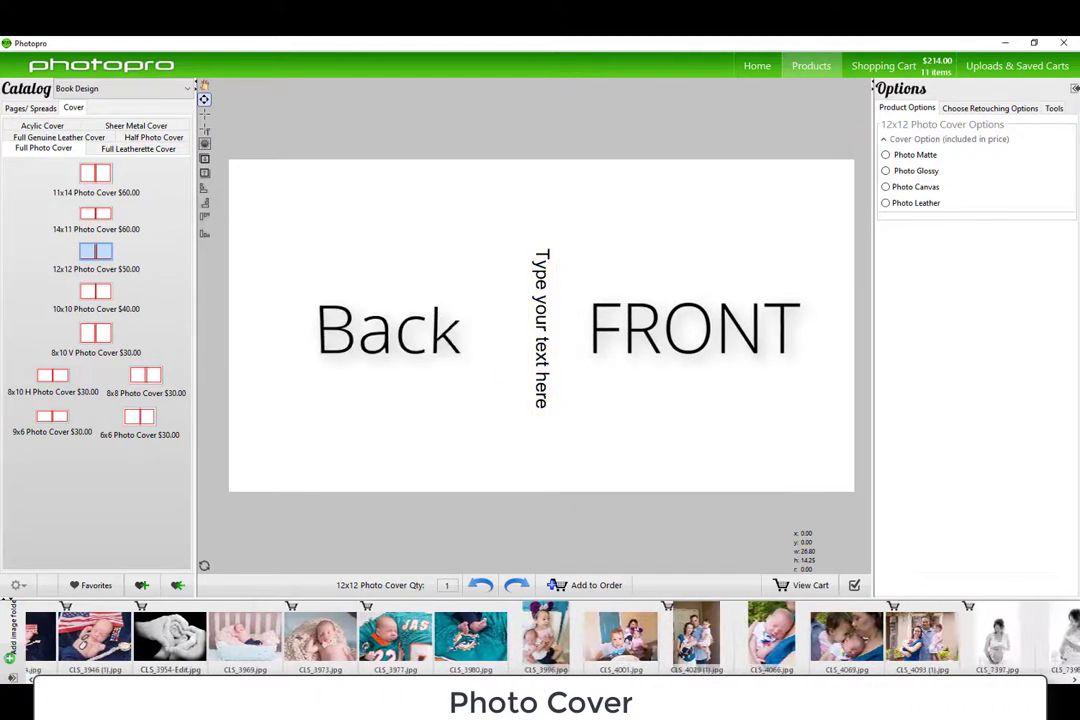
pyautogui.moveTo(712, 641); pyautogui.dragTo(742, 405)
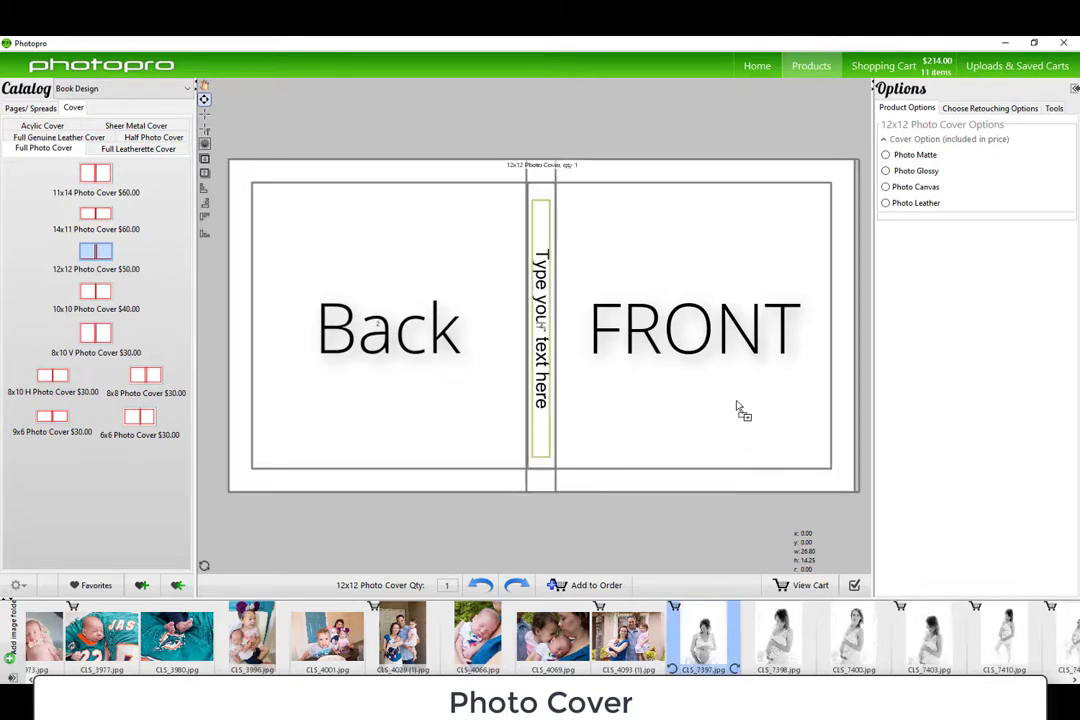
pyautogui.moveTo(737, 354); pyautogui.dragTo(730, 440)
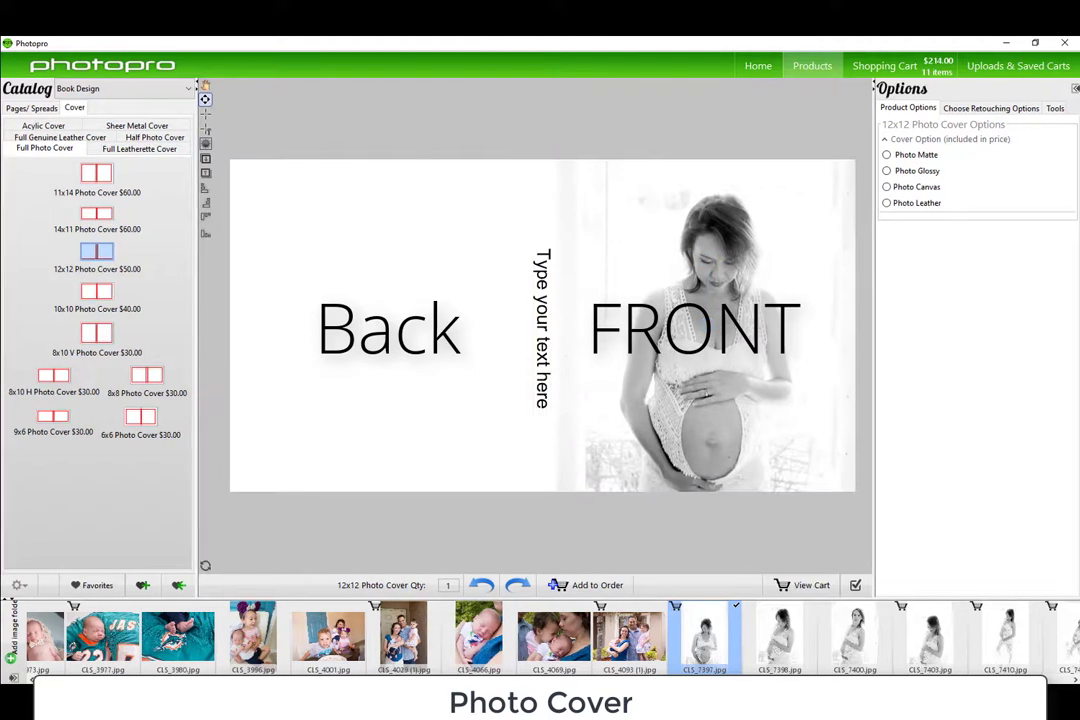
# - Fill the back cover with the sleeping baby photo CLS_3868
pyautogui.scroll(3, 540, 638)
pyautogui.scroll(3, 540, 638)
pyautogui.scroll(3, 540, 638)
pyautogui.scroll(3, 540, 638)
pyautogui.moveTo(388, 638); pyautogui.dragTo(357, 398)
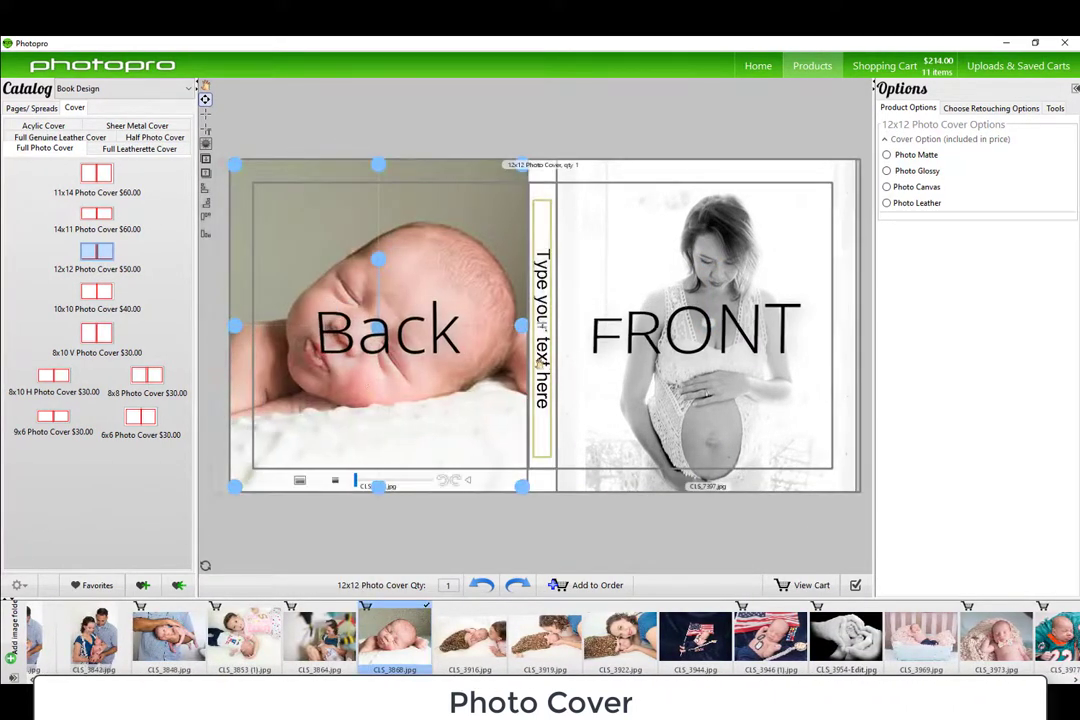
pyautogui.click(543, 365)
pyautogui.click(904, 143)
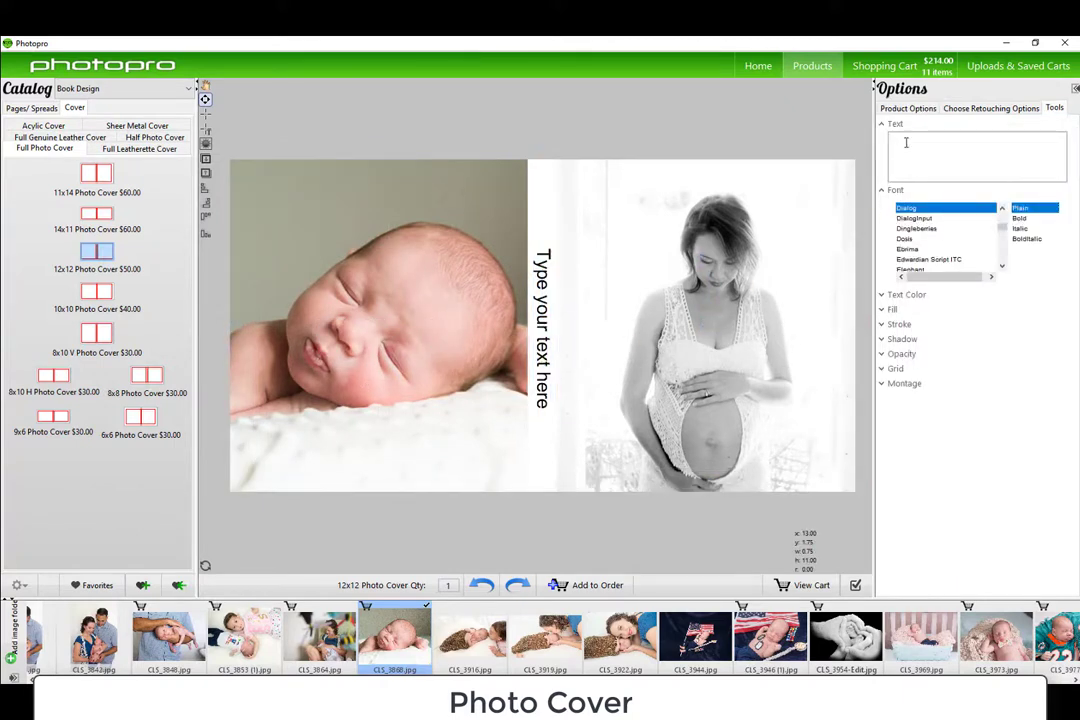
pyautogui.write('Jacob X')
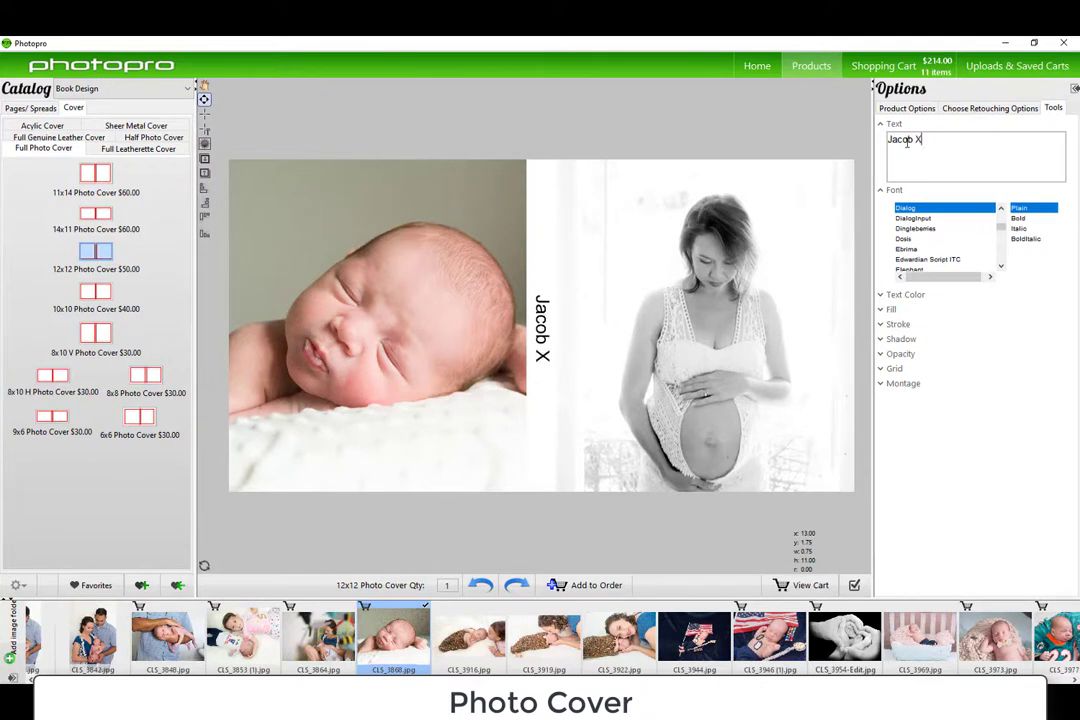
pyautogui.write('ander')
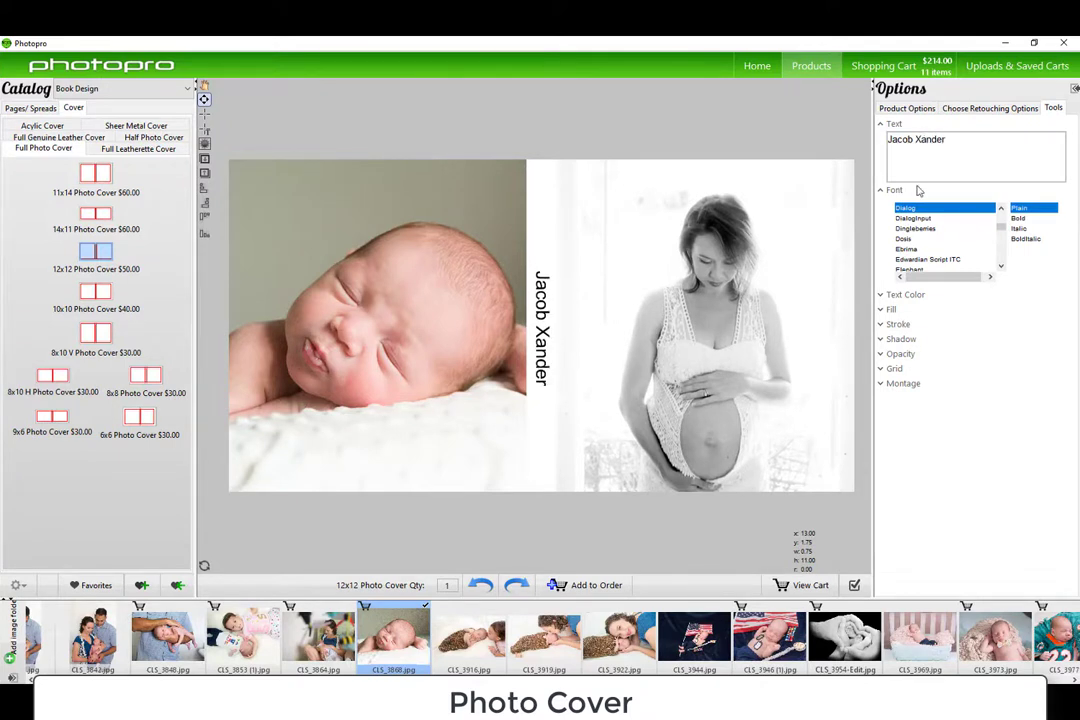
pyautogui.click(927, 259)
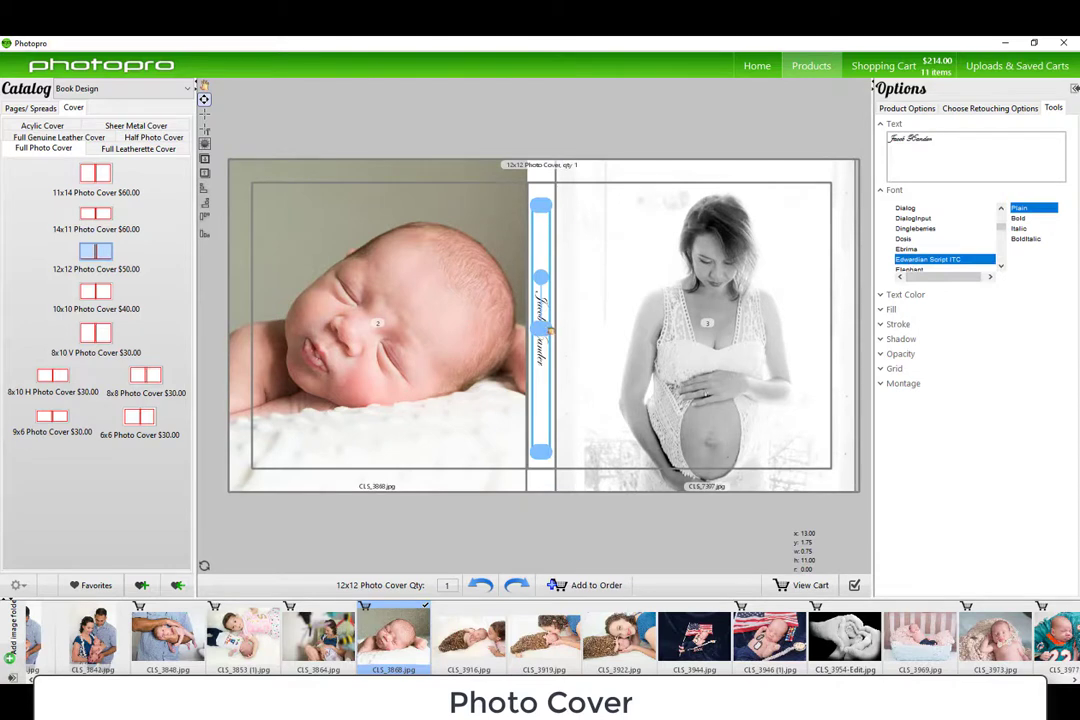
pyautogui.moveTo(551, 331); pyautogui.dragTo(555, 332)
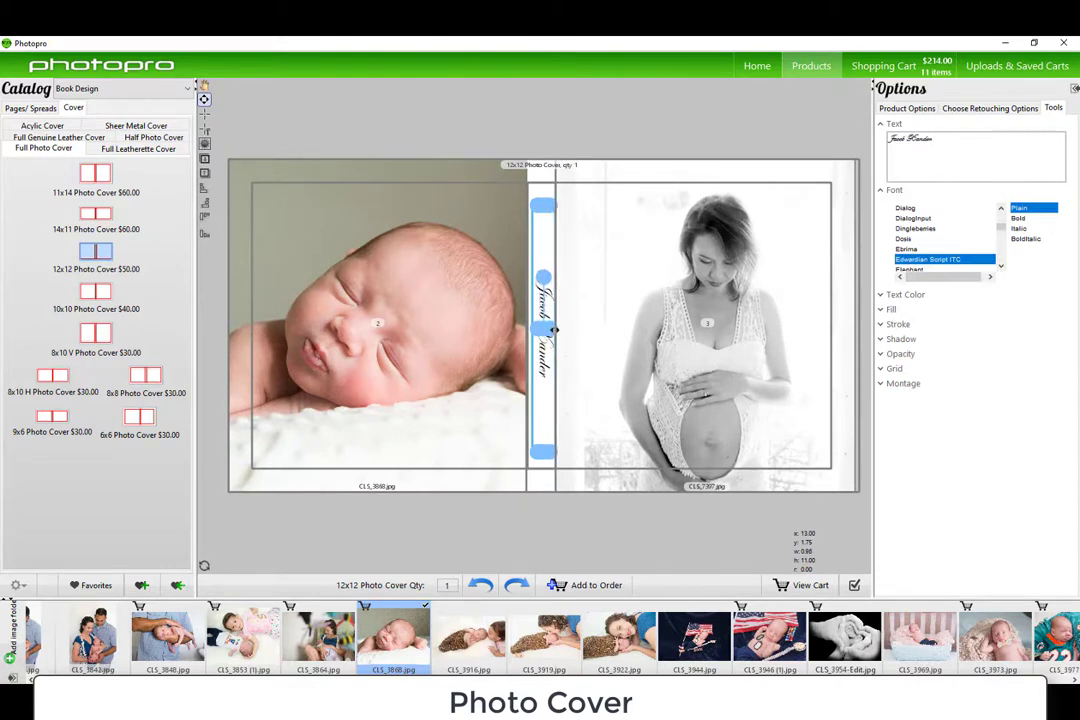
pyautogui.moveTo(533, 329); pyautogui.dragTo(529, 330)
pyautogui.click(706, 250)
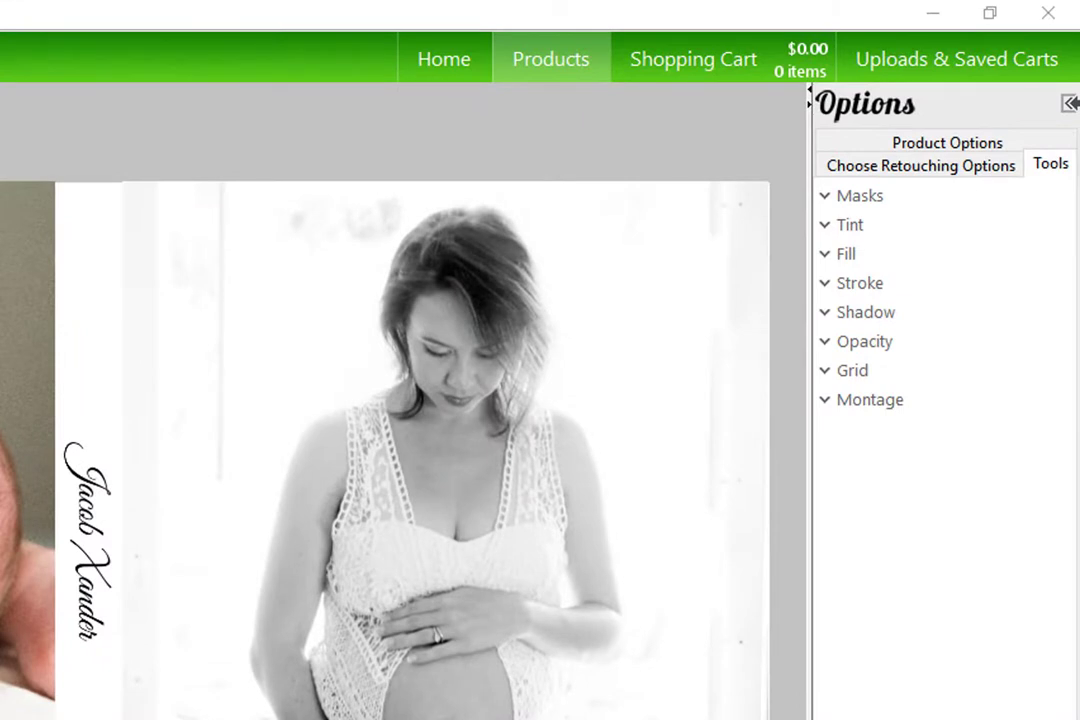
# - Show the Product Options for the photo cover
pyautogui.click(1000, 146)
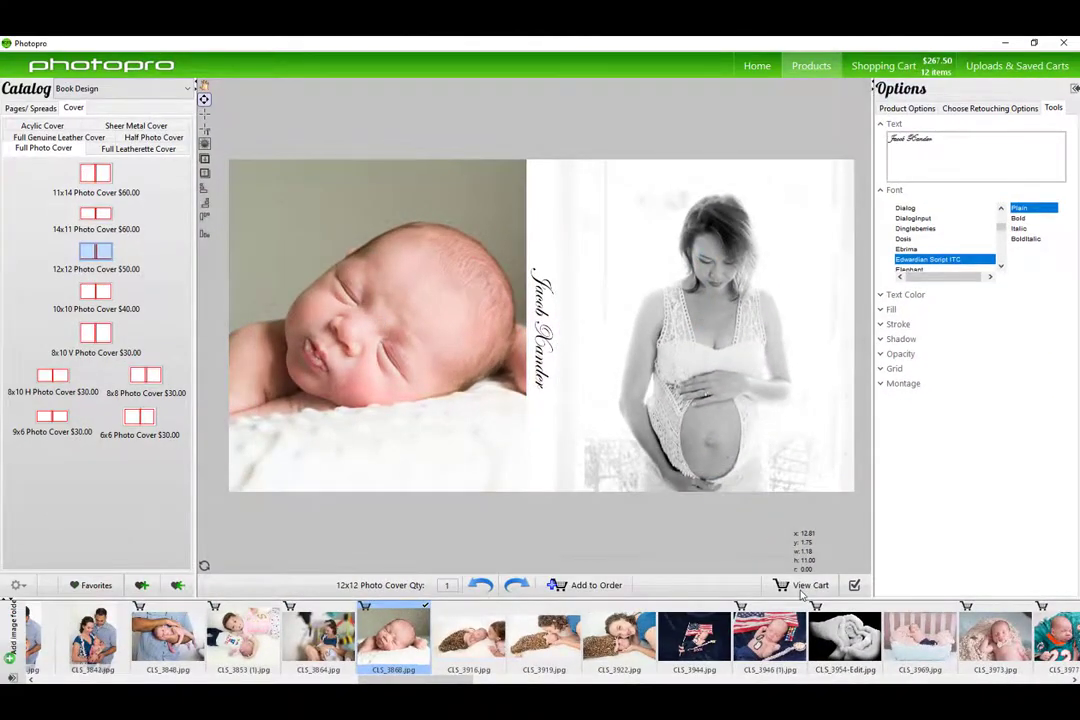
# - Reopen the cover from the cart and switch it to the 12x12 Full Leatherette Cover
pyautogui.click(805, 587)
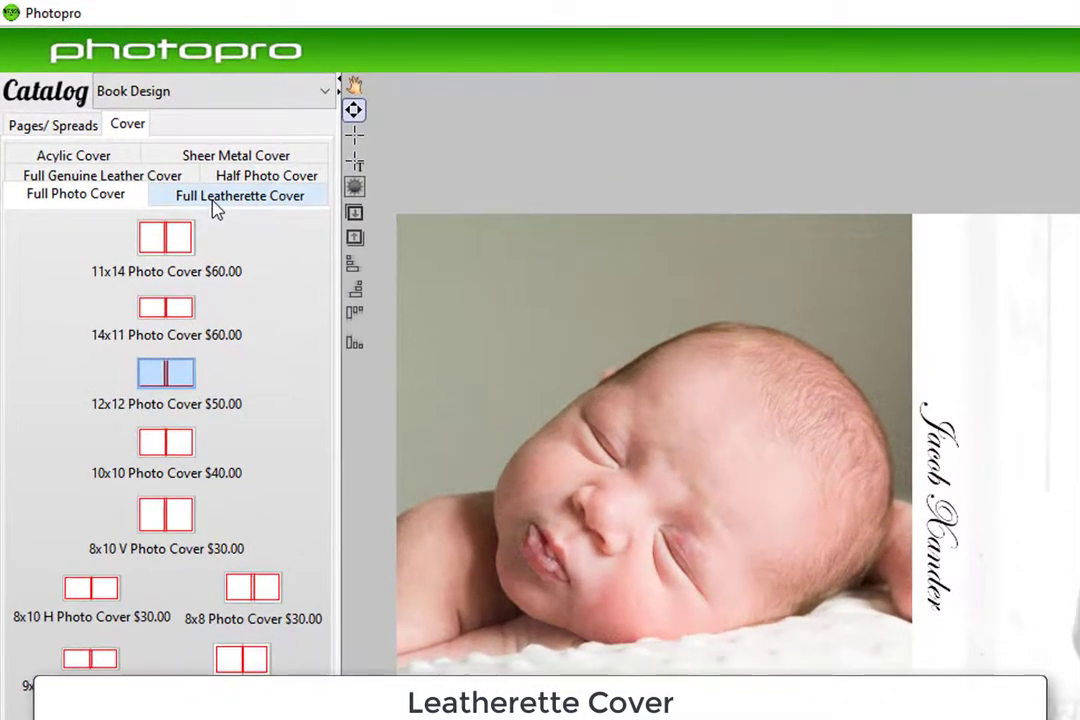
pyautogui.click(213, 200)
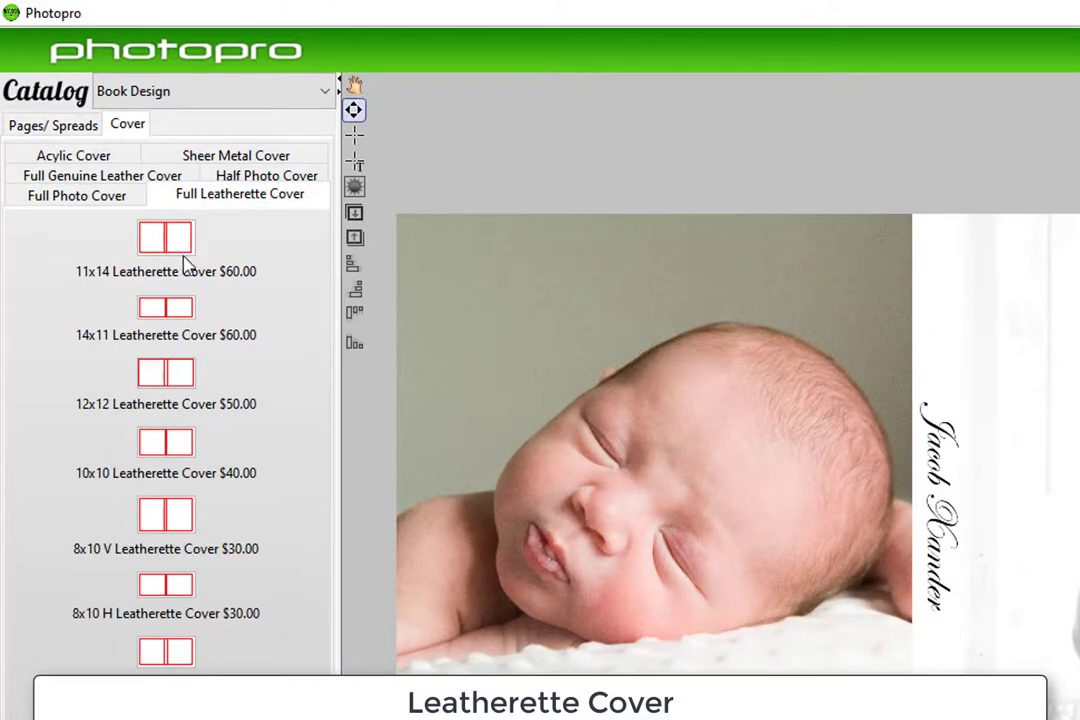
pyautogui.click(155, 378)
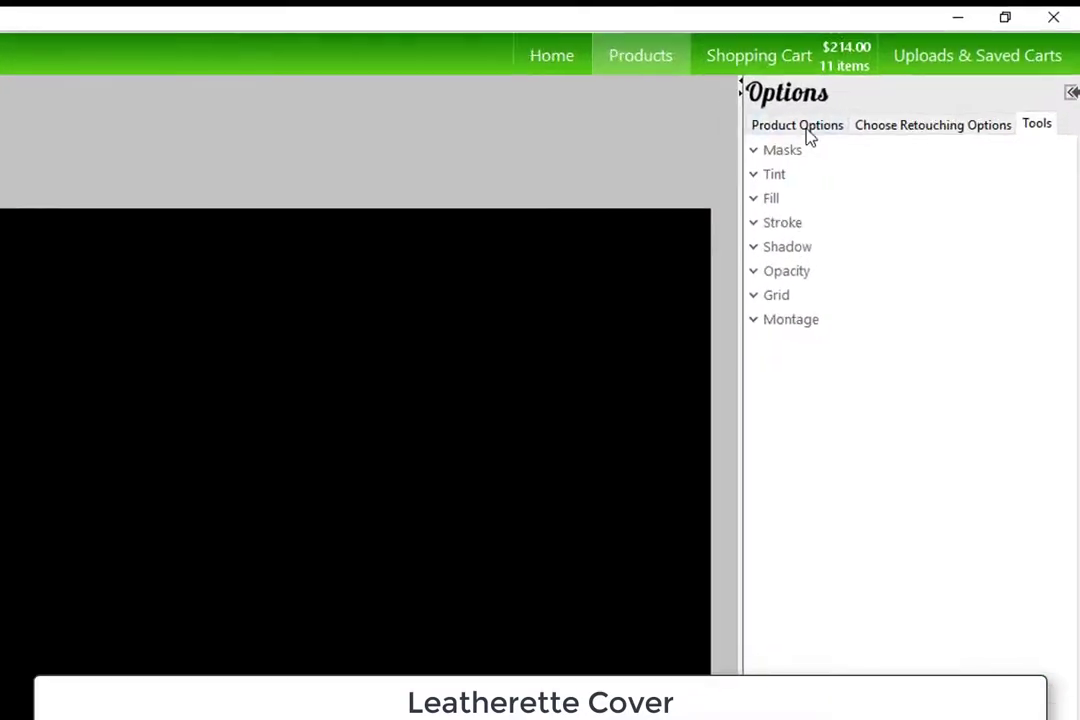
# - Preview the leatherette in Baby Blue, Baby Green and Black, ending on White
pyautogui.click(806, 132)
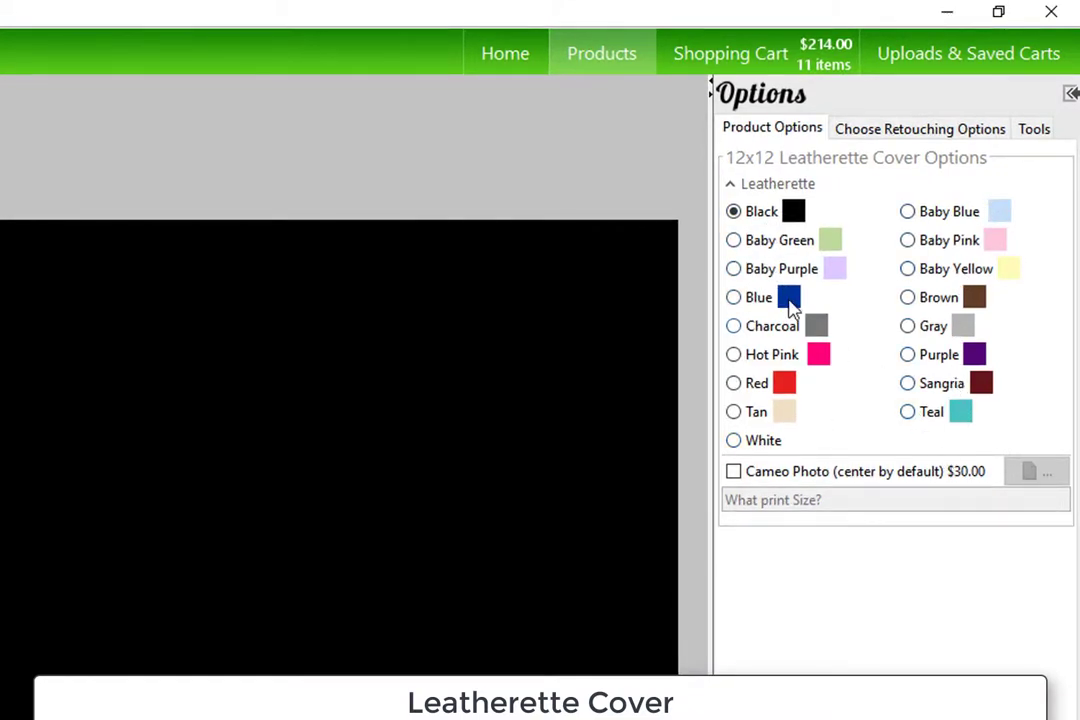
pyautogui.click(932, 214)
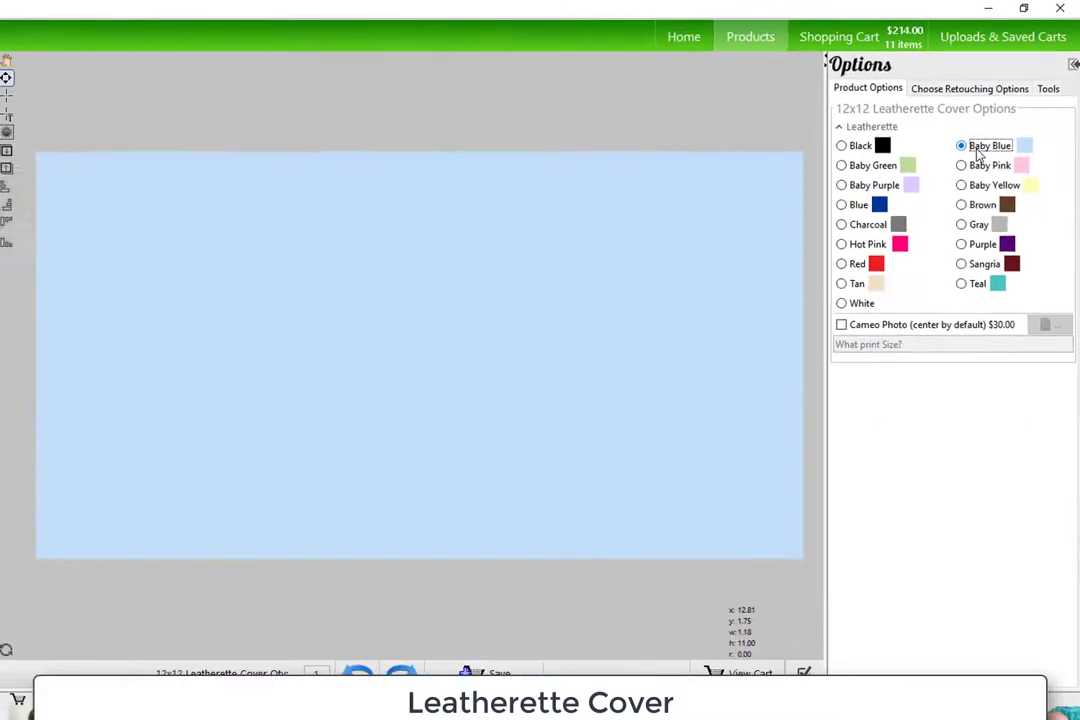
pyautogui.click(872, 166)
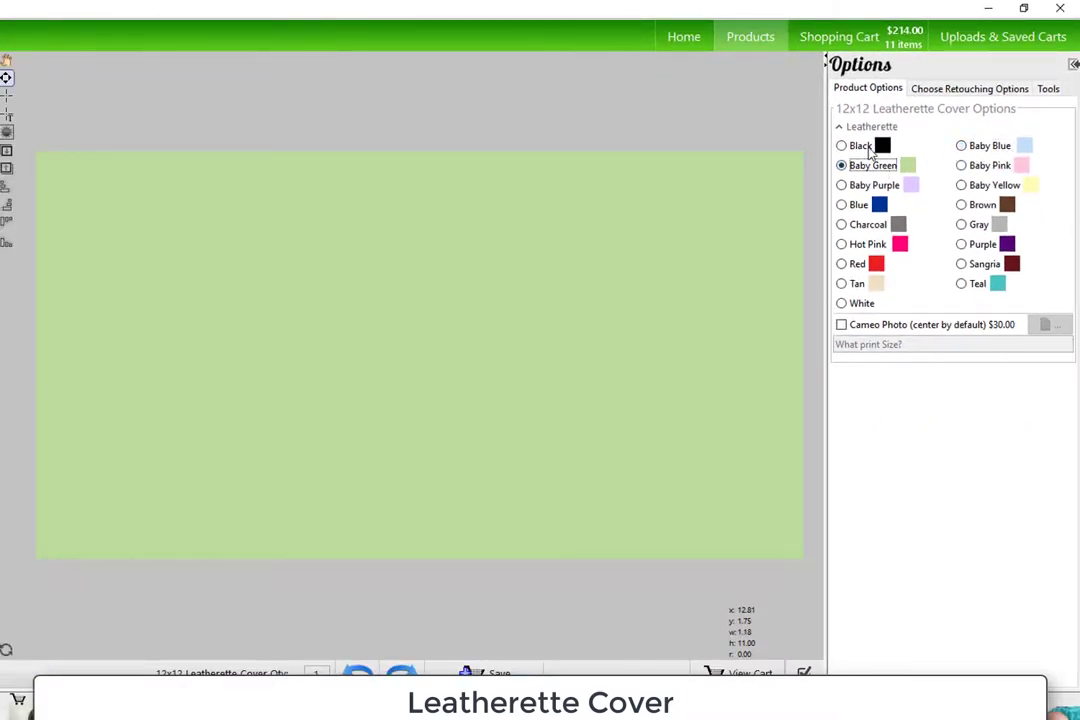
pyautogui.click(862, 147)
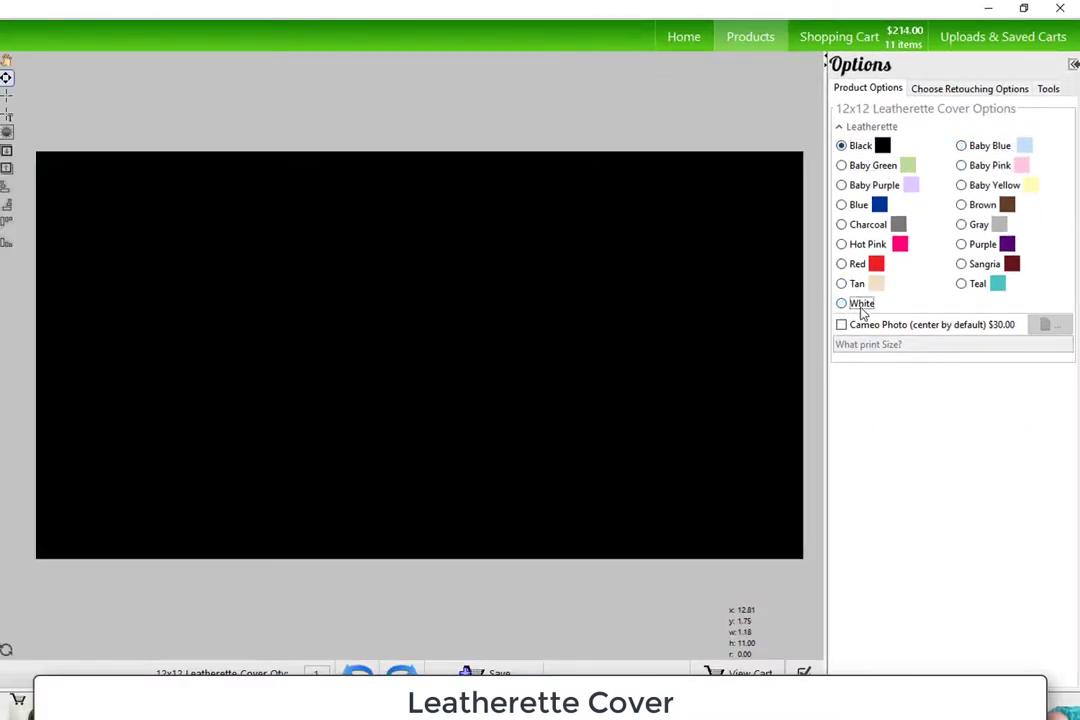
pyautogui.click(856, 305)
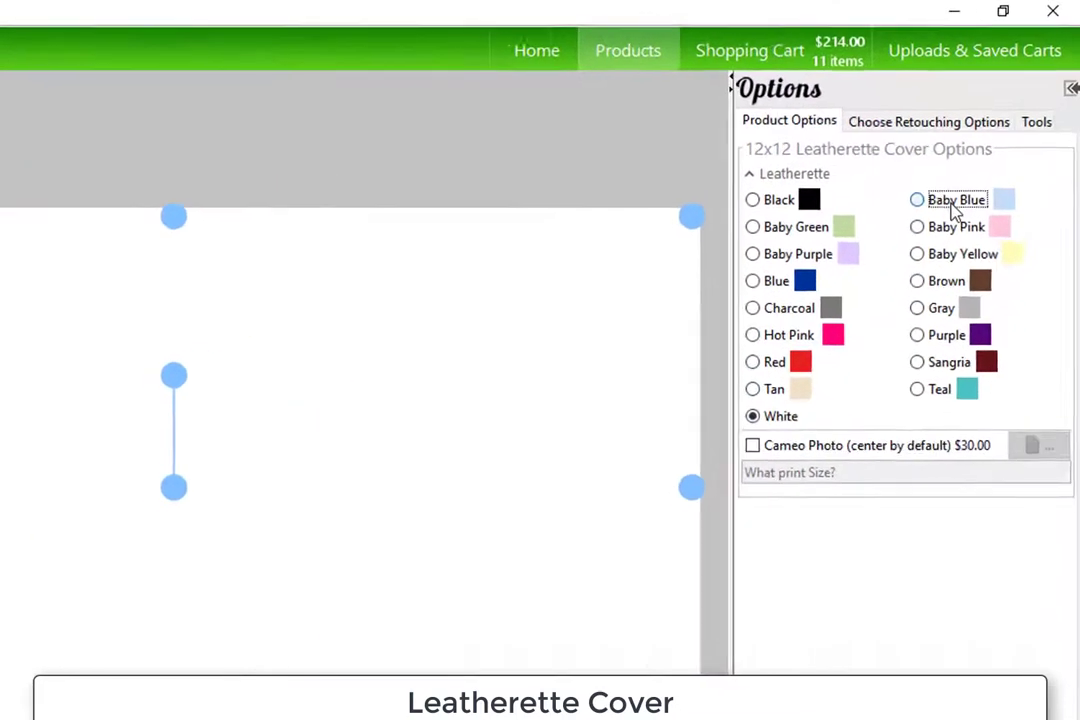
# - Make the leatherette cover Baby Blue, then try a 5x7 cameo photo add-on and switch it back off
pyautogui.click(985, 148)
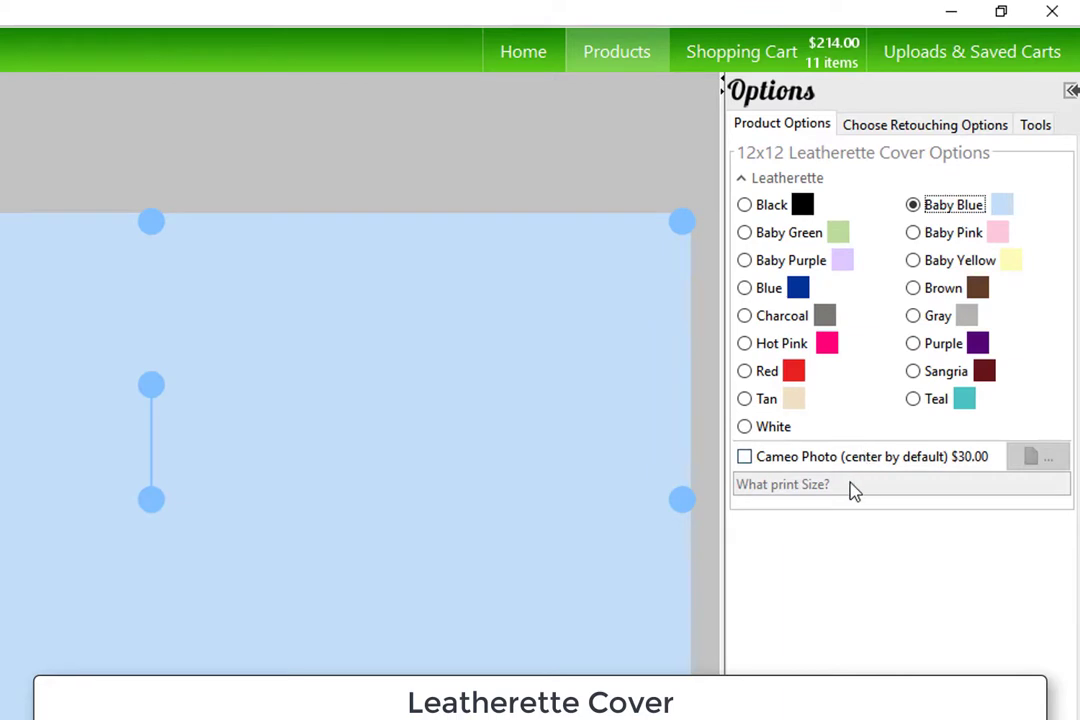
pyautogui.click(785, 462)
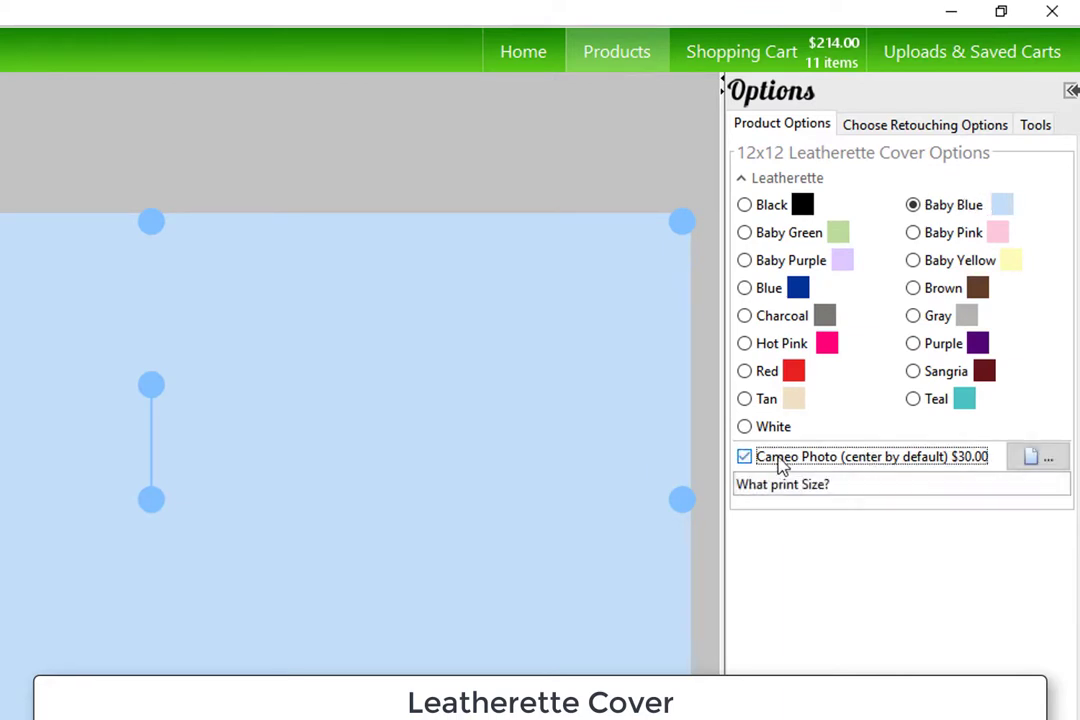
pyautogui.click(779, 482)
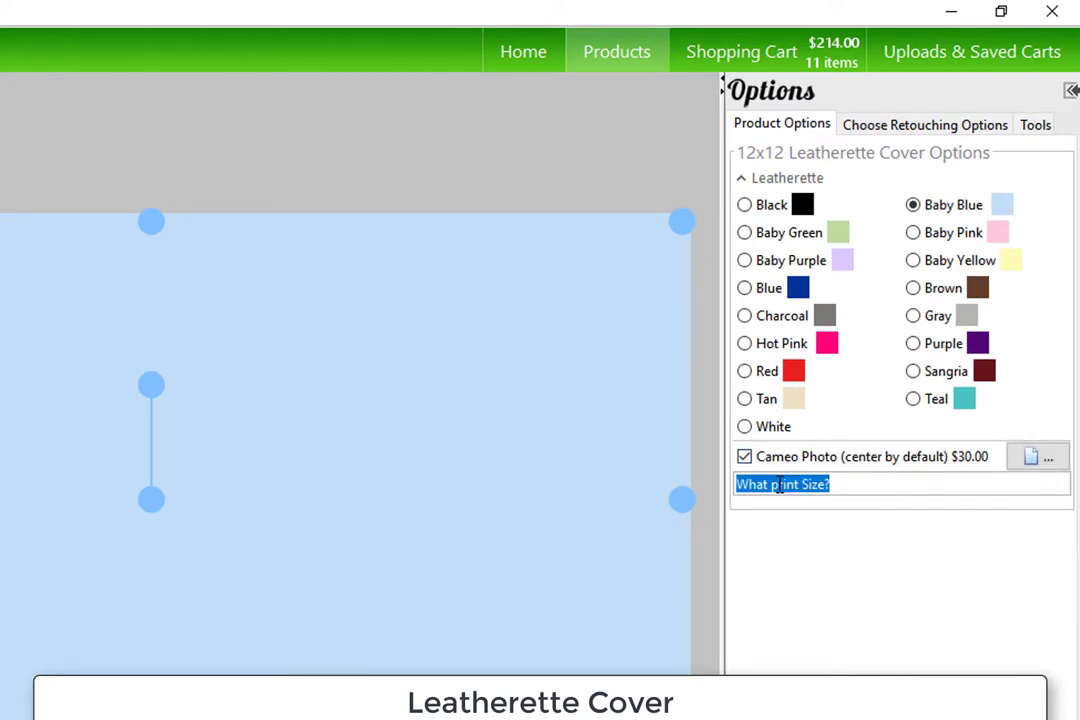
pyautogui.write('5x7')
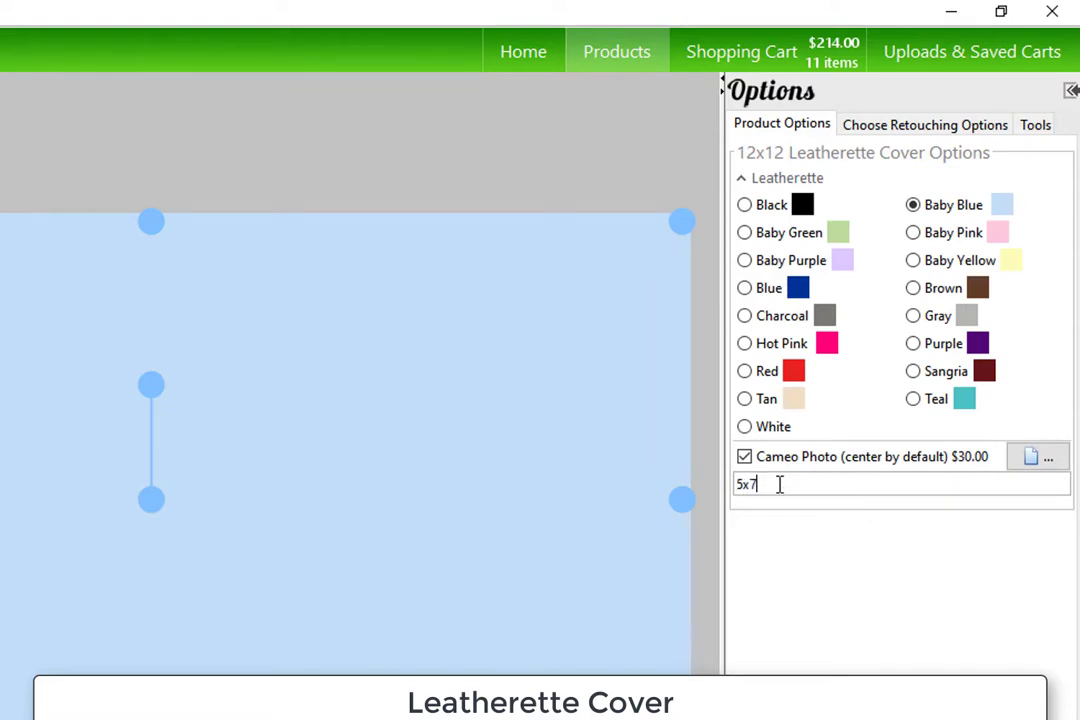
pyautogui.click(1043, 460)
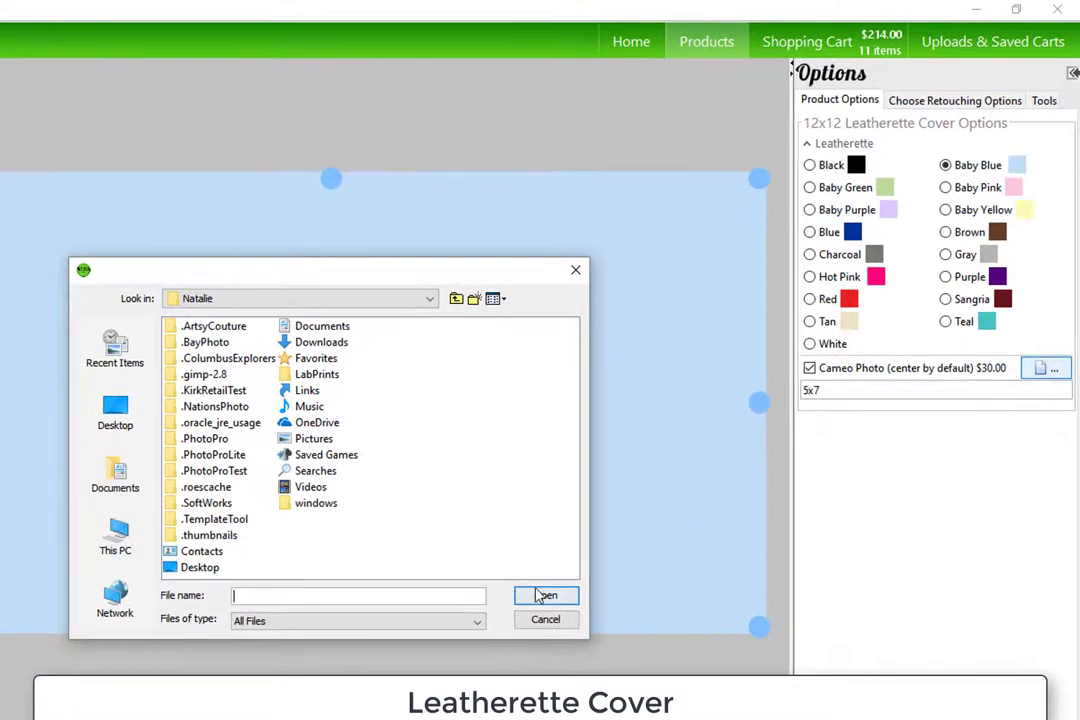
pyautogui.click(543, 621)
pyautogui.click(830, 370)
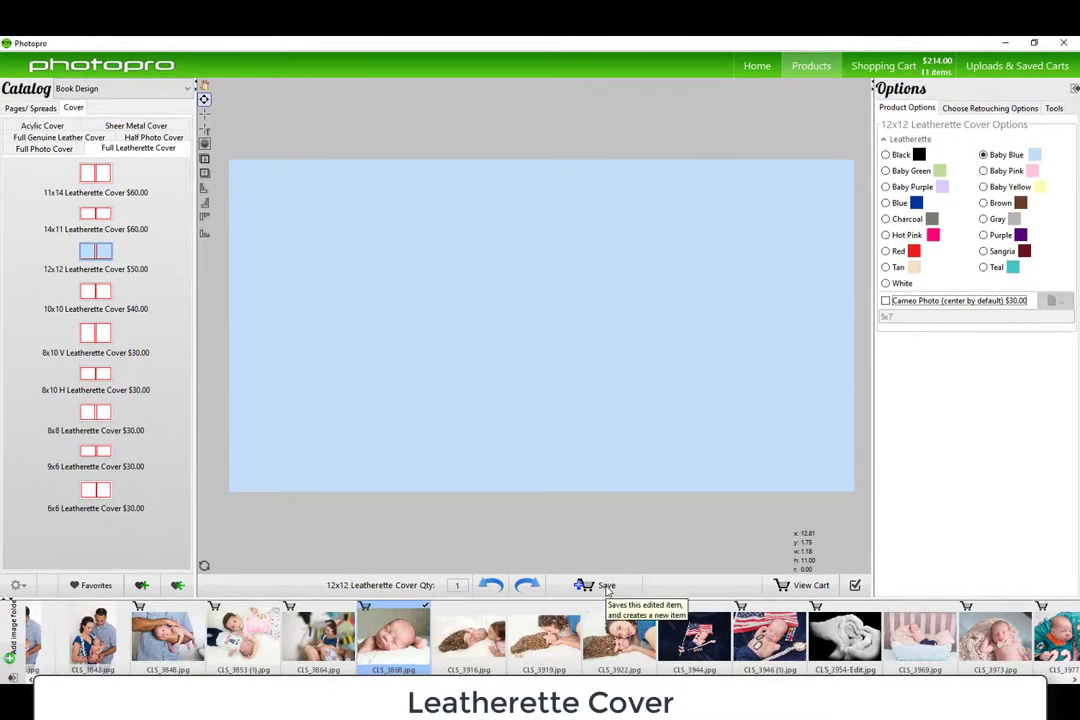
# - Save the Baby Blue cover to the cart and expand the Customer Reference details
pyautogui.click(606, 588)
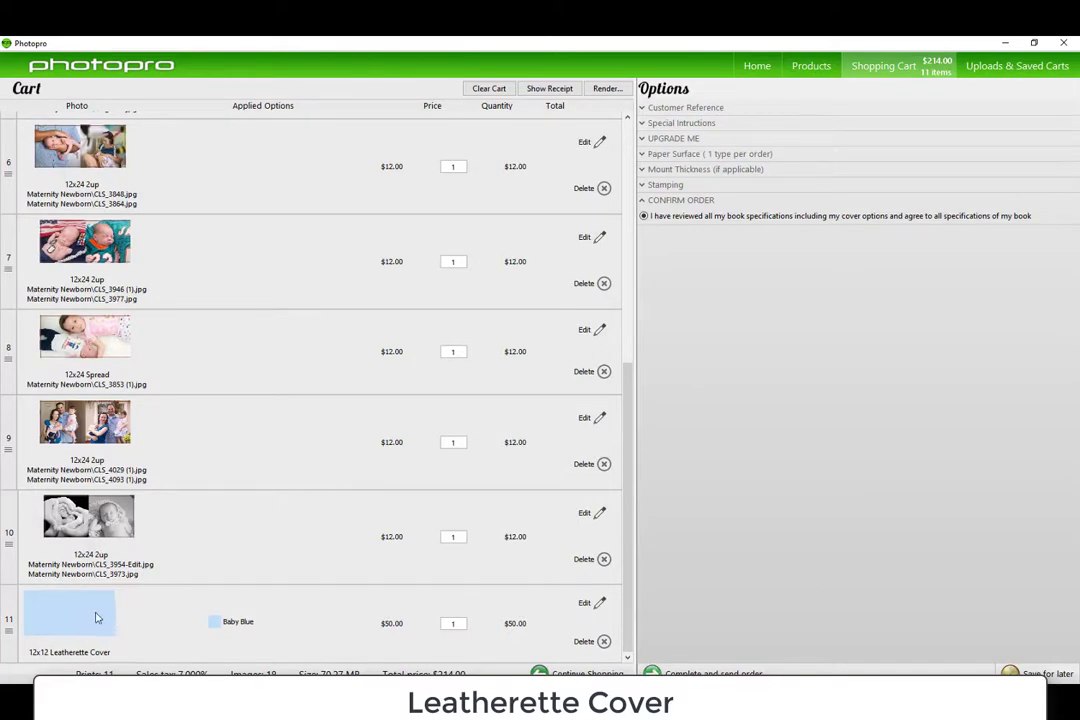
pyautogui.click(665, 200)
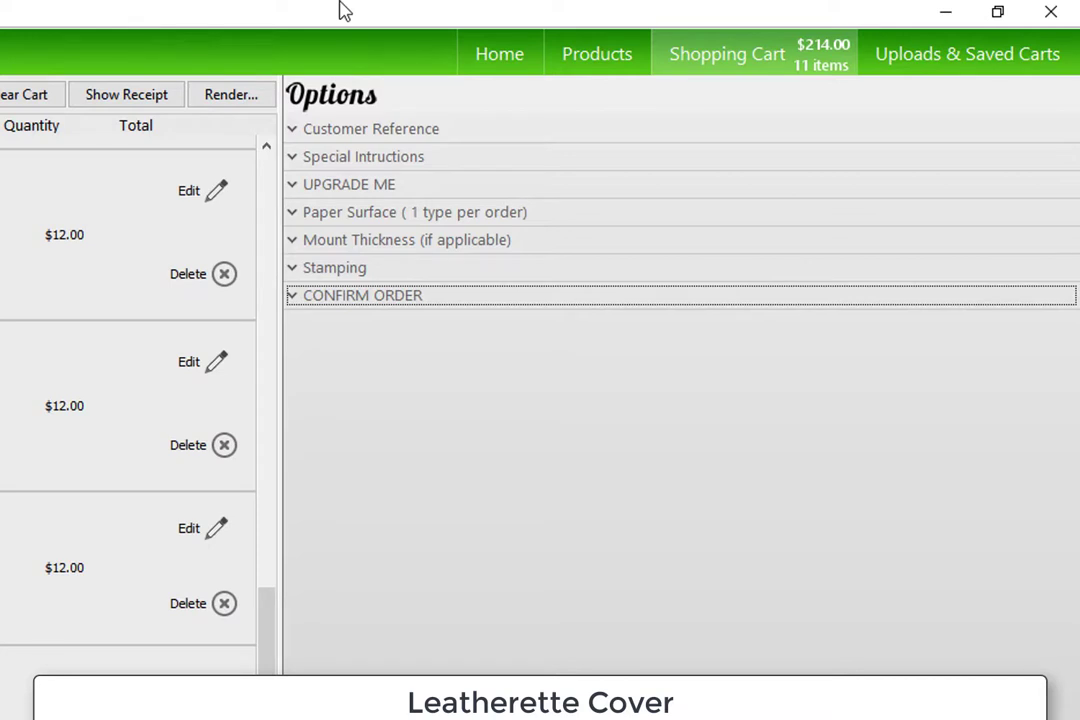
pyautogui.click(332, 136)
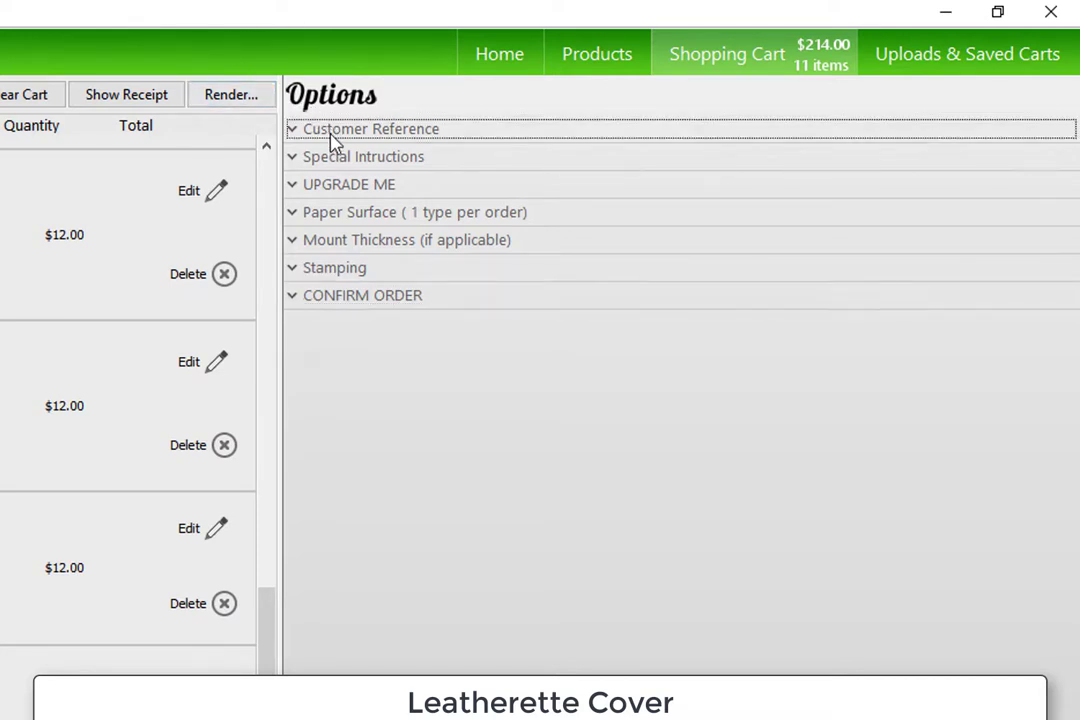
# - Expand Special Instructions and the UPGRADE ME add-on list in the order options
pyautogui.click(381, 130)
pyautogui.click(378, 157)
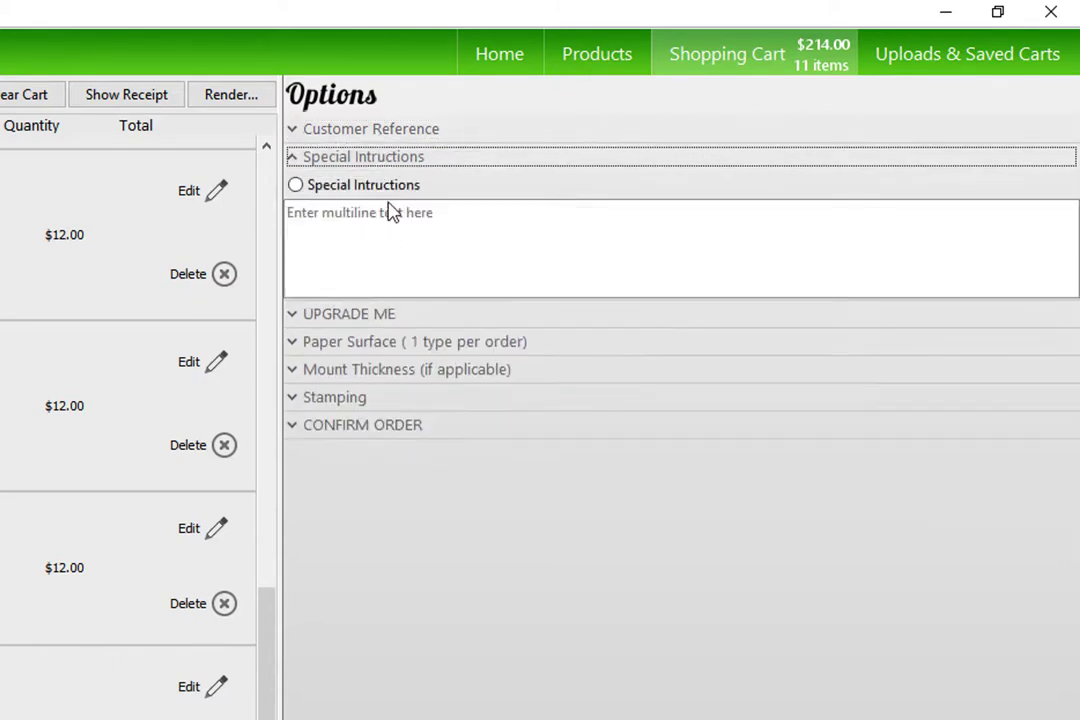
pyautogui.click(390, 189)
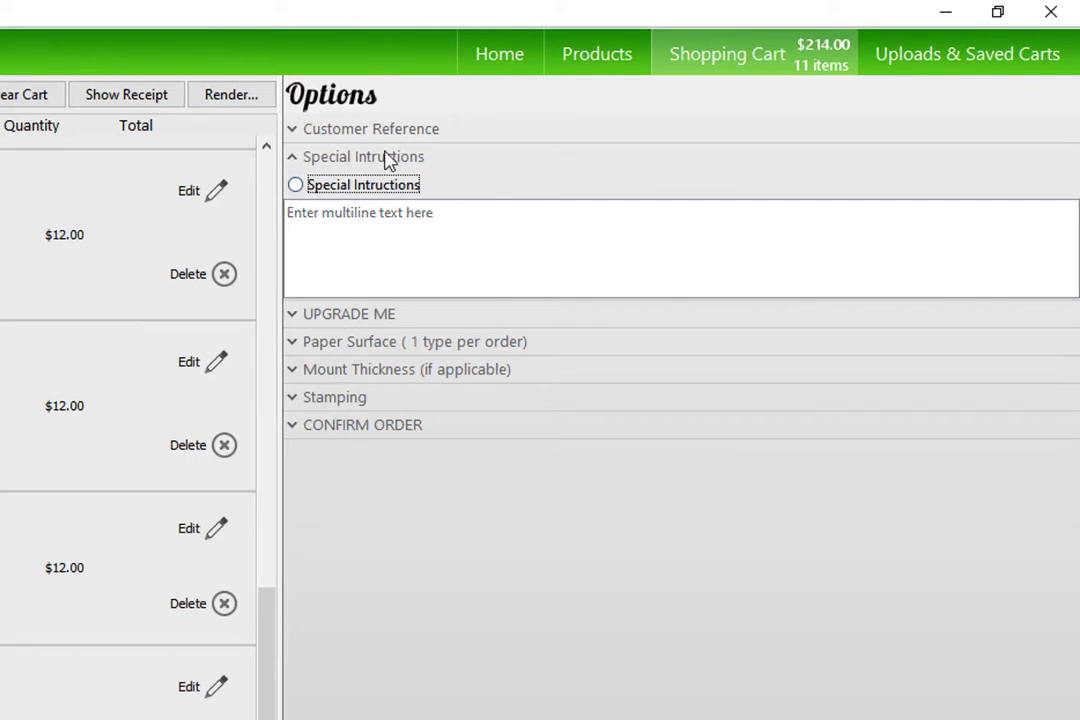
pyautogui.click(386, 159)
# - Try the 10x10 photo box upgrade without choosing a photo, then remove it
pyautogui.click(382, 185)
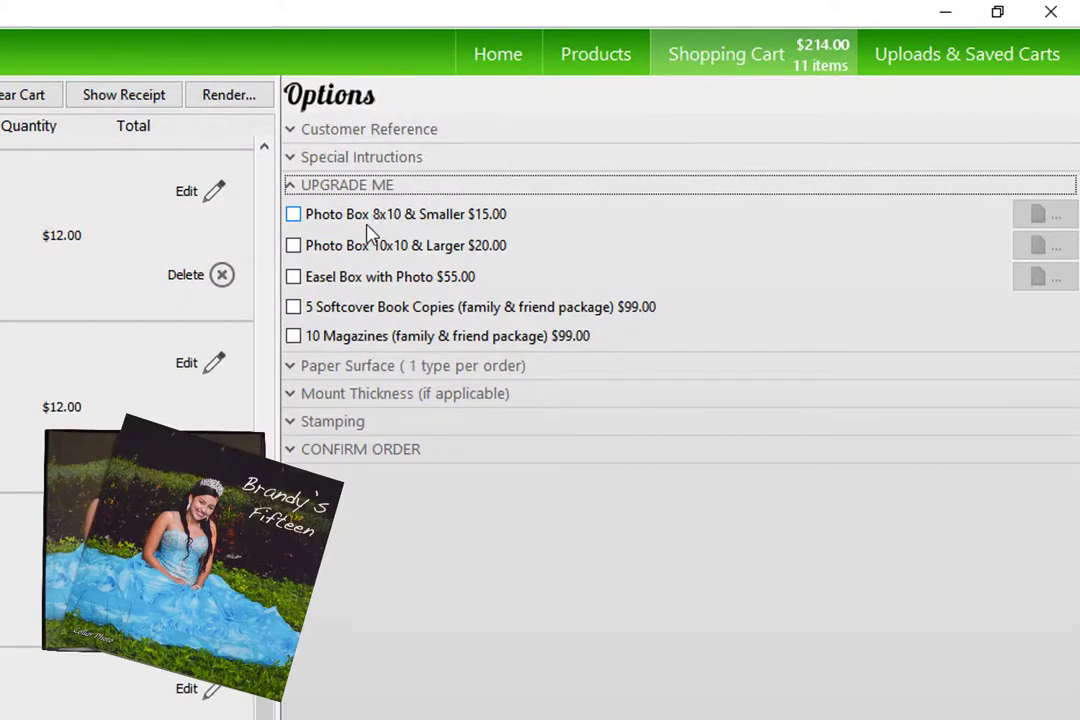
pyautogui.click(372, 260)
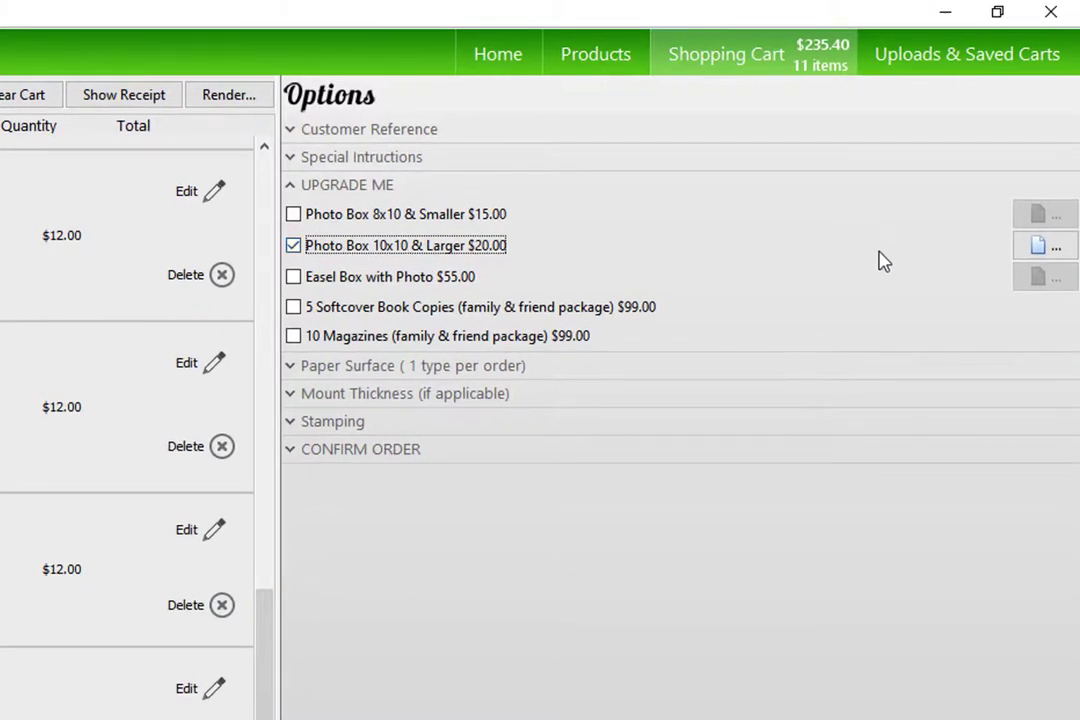
pyautogui.click(1040, 247)
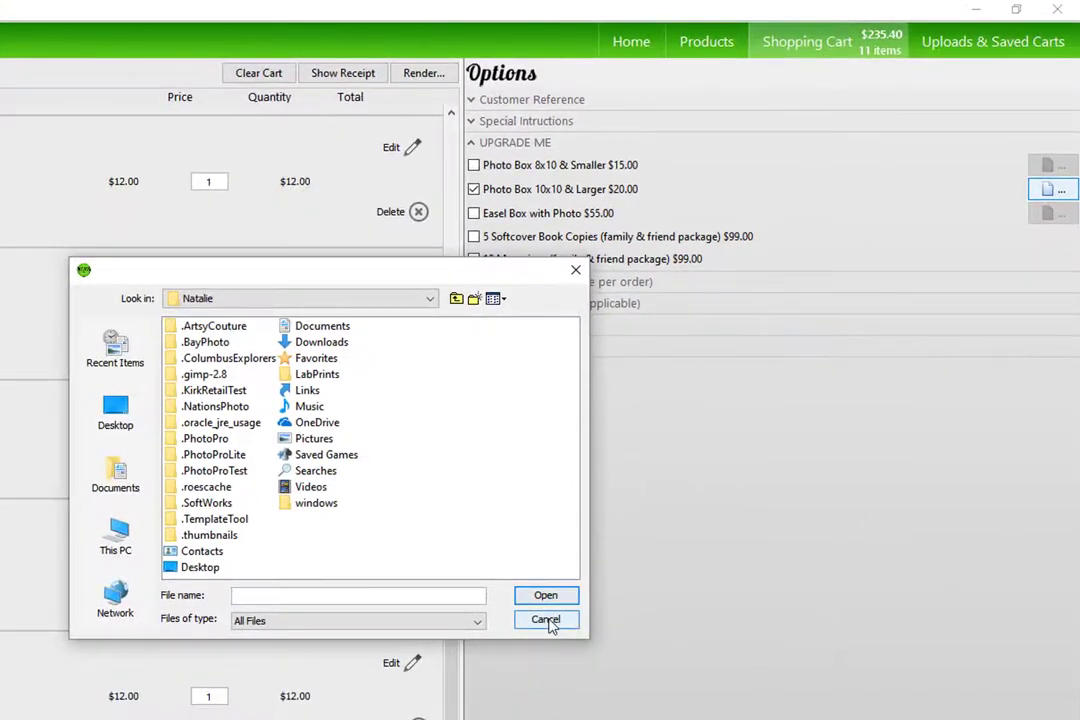
pyautogui.click(548, 622)
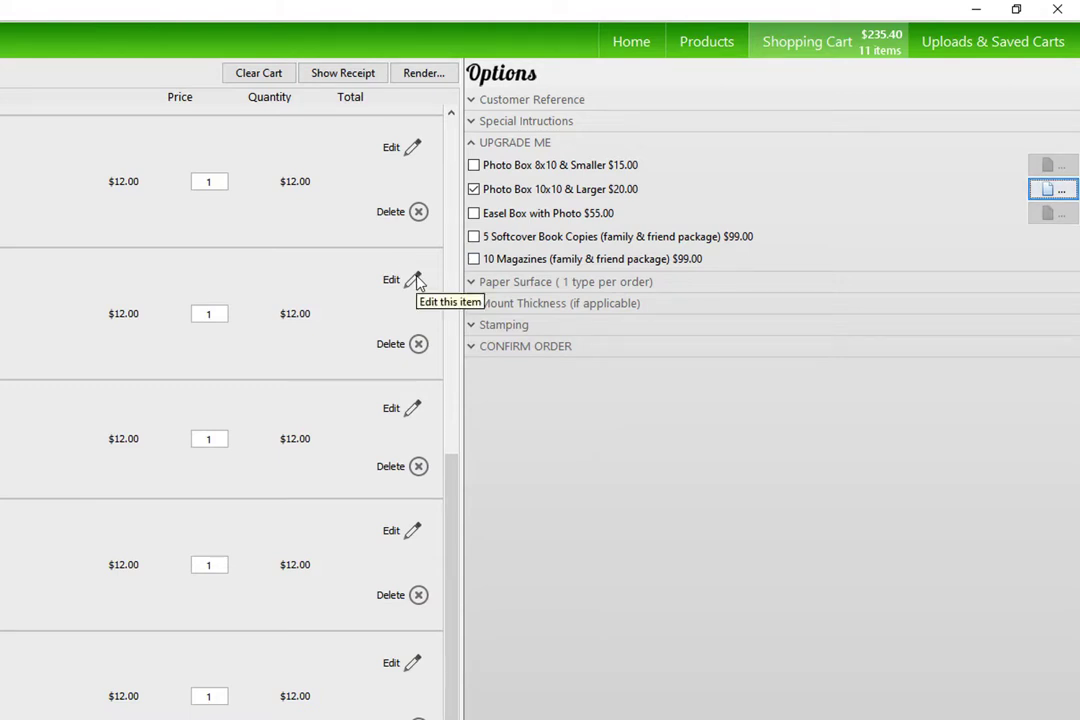
pyautogui.click(505, 190)
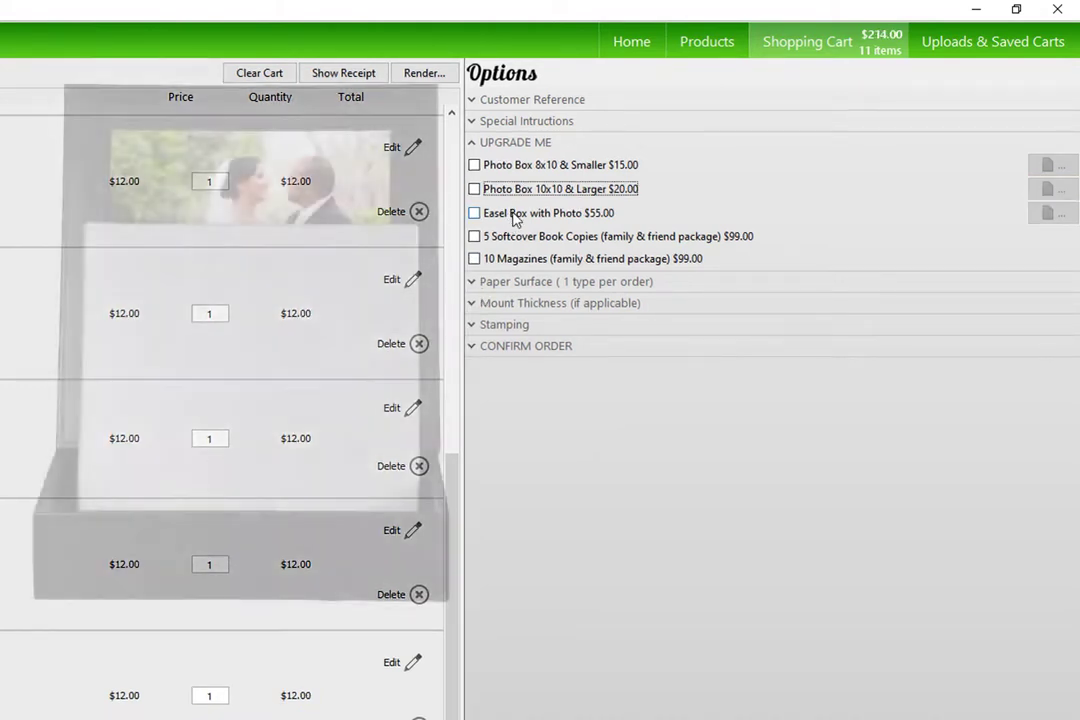
# - Try the easel box upgrade likewise, remove it, and collapse the upgrade list
pyautogui.click(513, 219)
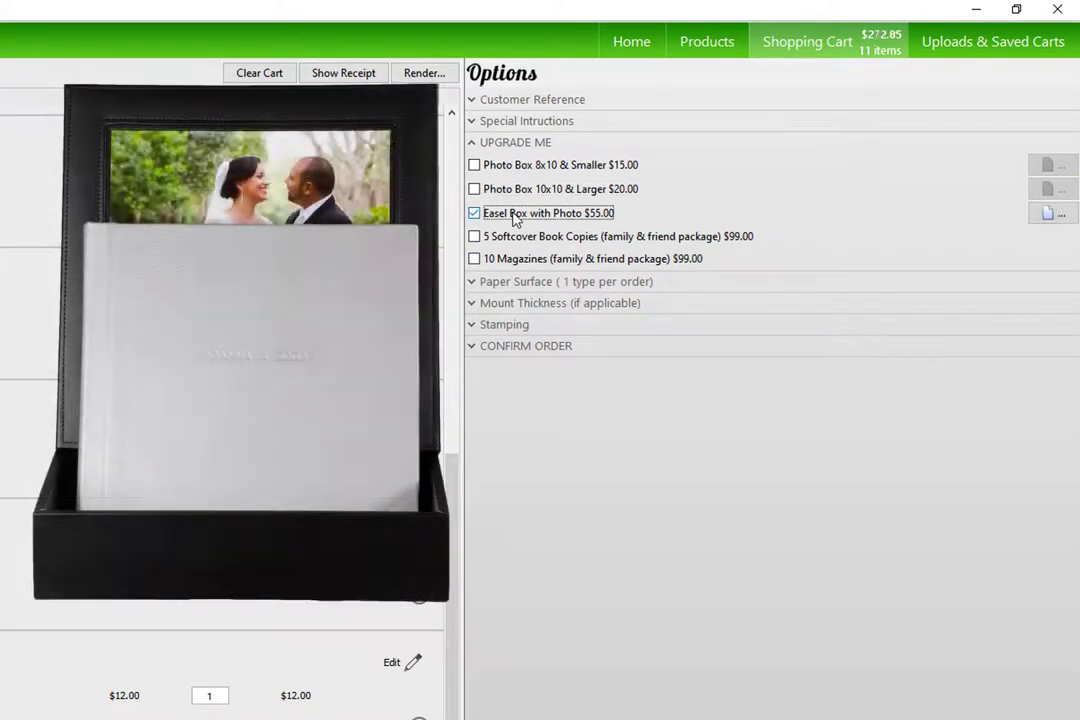
pyautogui.click(1050, 216)
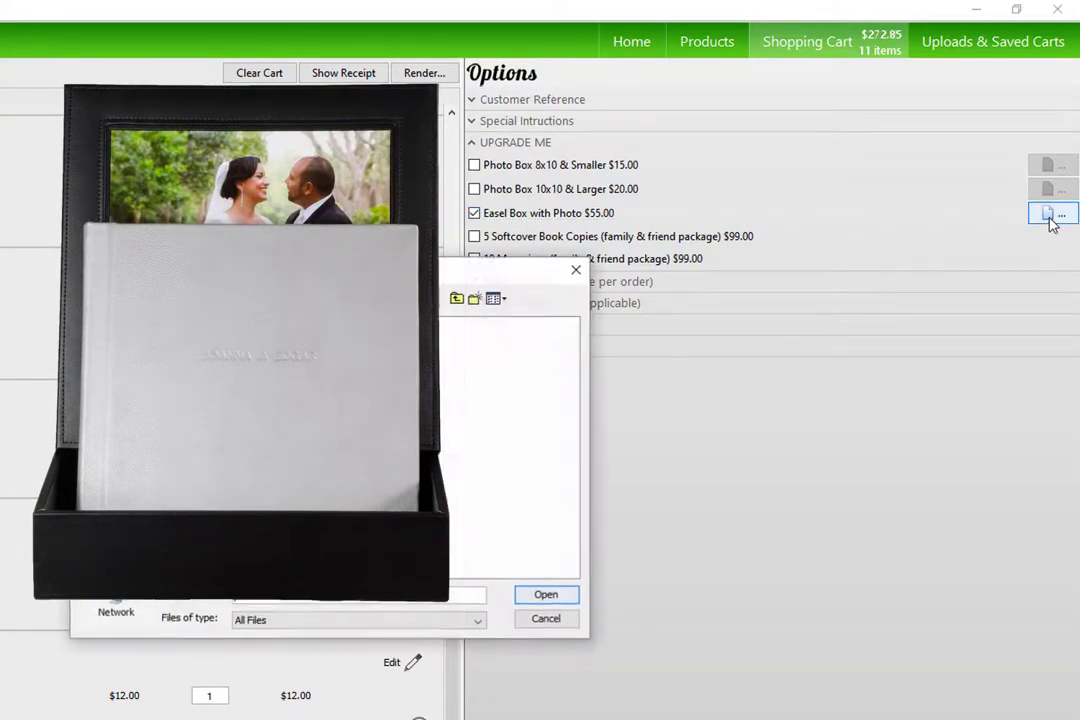
pyautogui.click(545, 620)
pyautogui.click(509, 216)
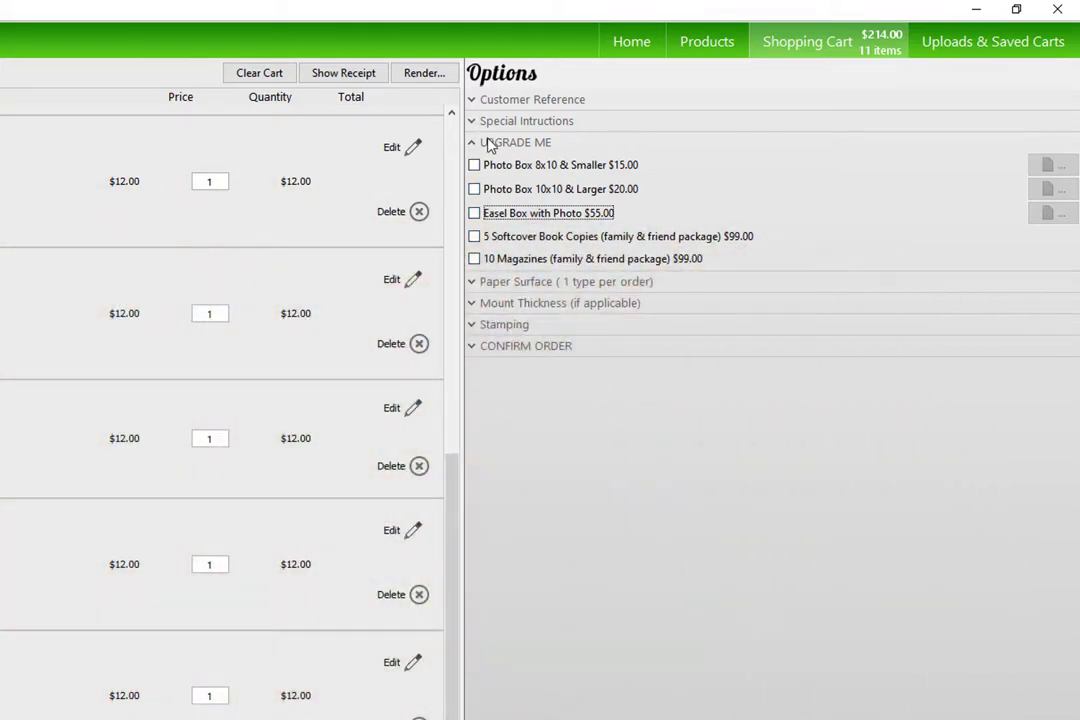
pyautogui.click(490, 145)
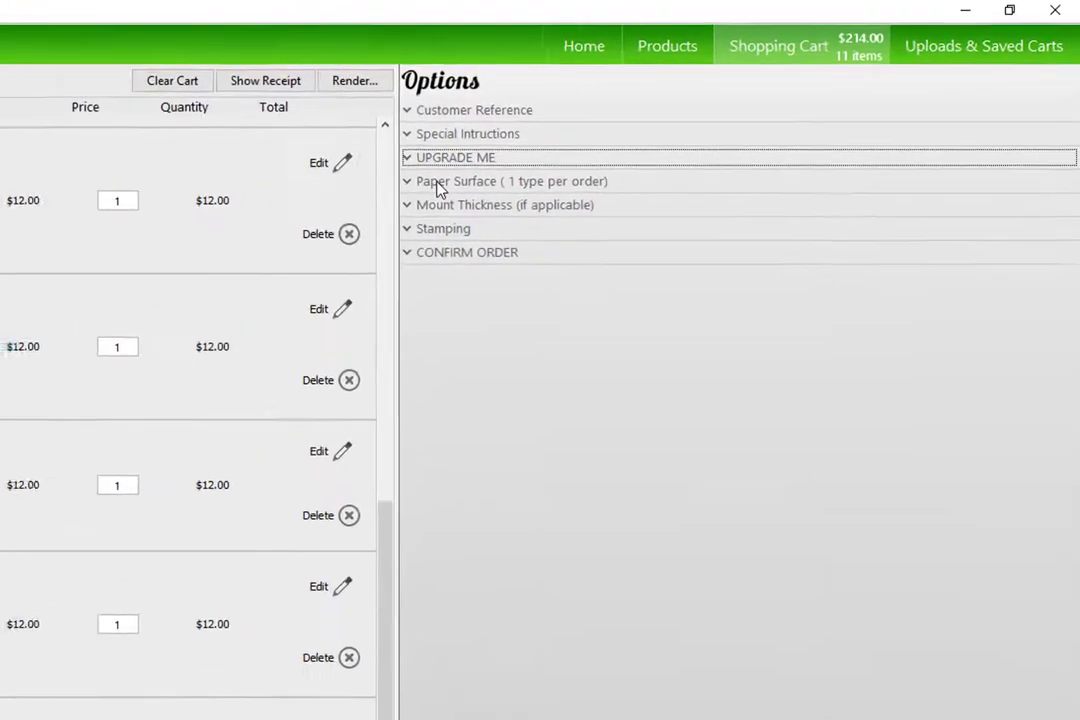
# - Choose the thick black $2.00 mount, making prints $14.00 and the total $237.54
pyautogui.click(500, 166)
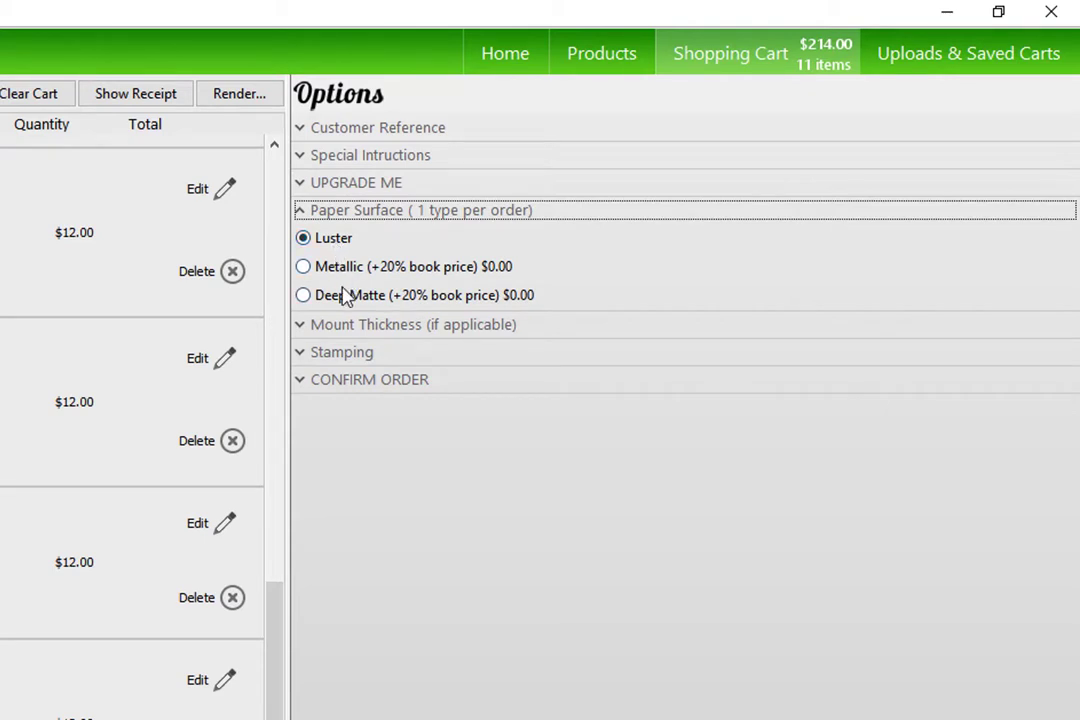
pyautogui.click(329, 212)
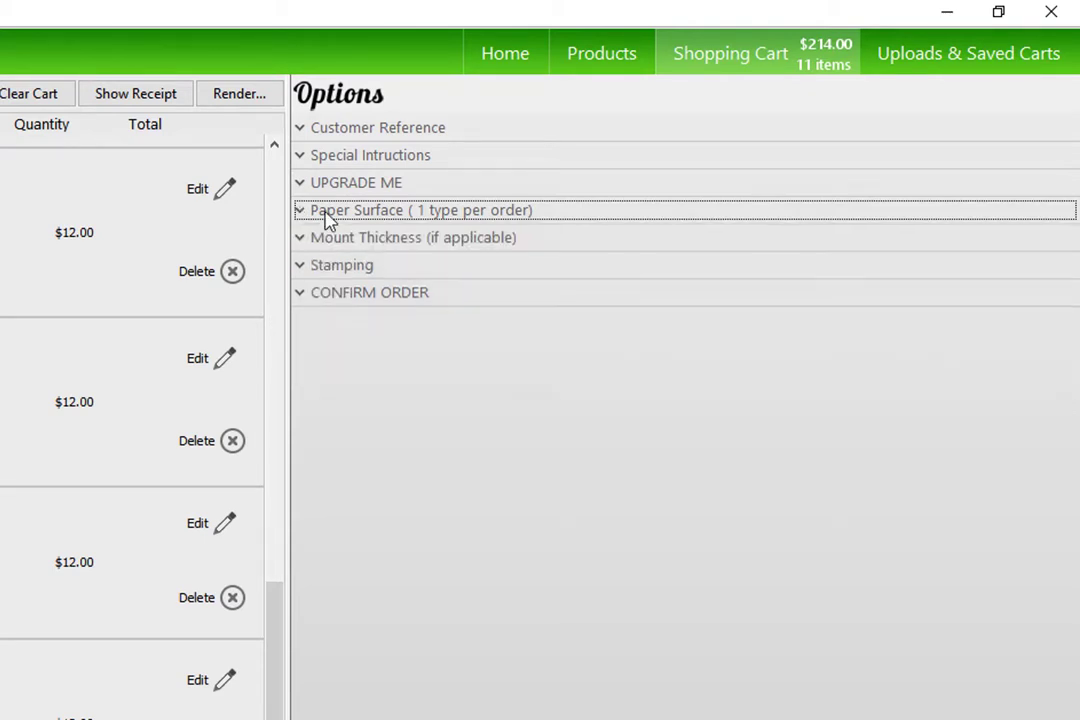
pyautogui.click(336, 240)
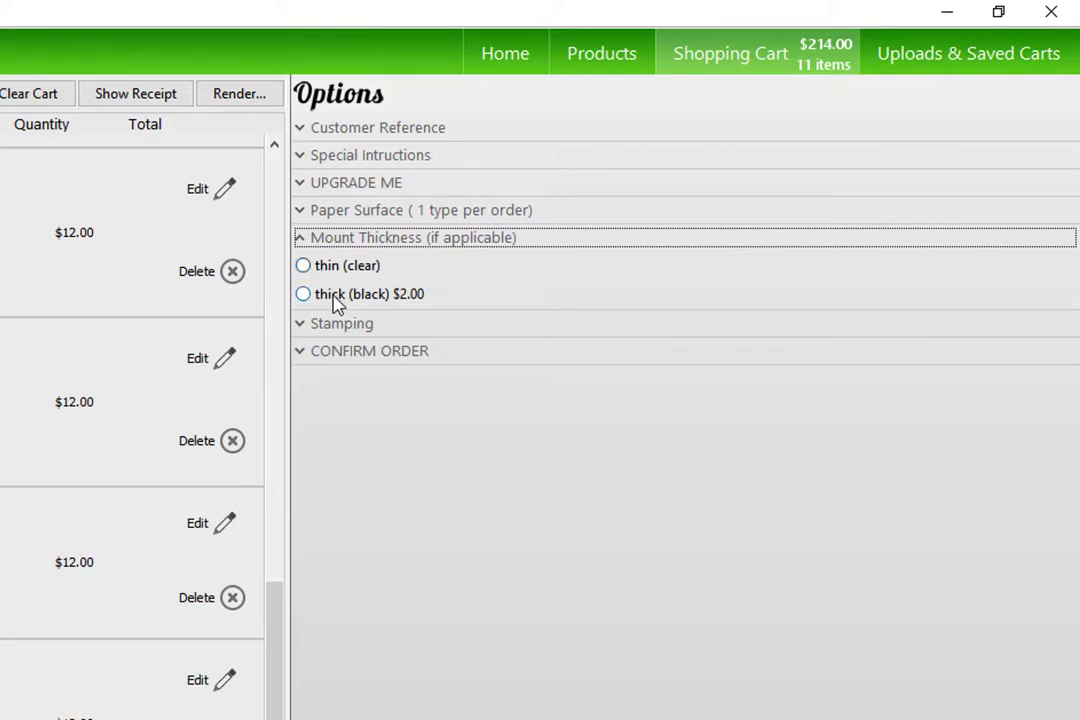
pyautogui.click(335, 296)
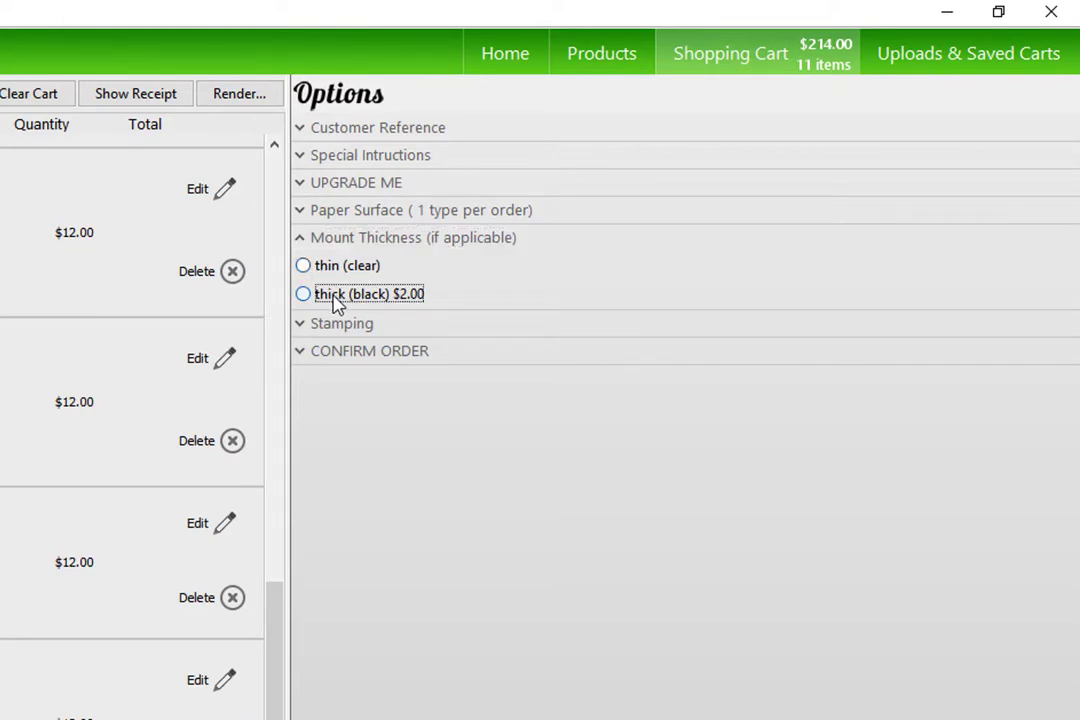
pyautogui.click(418, 300)
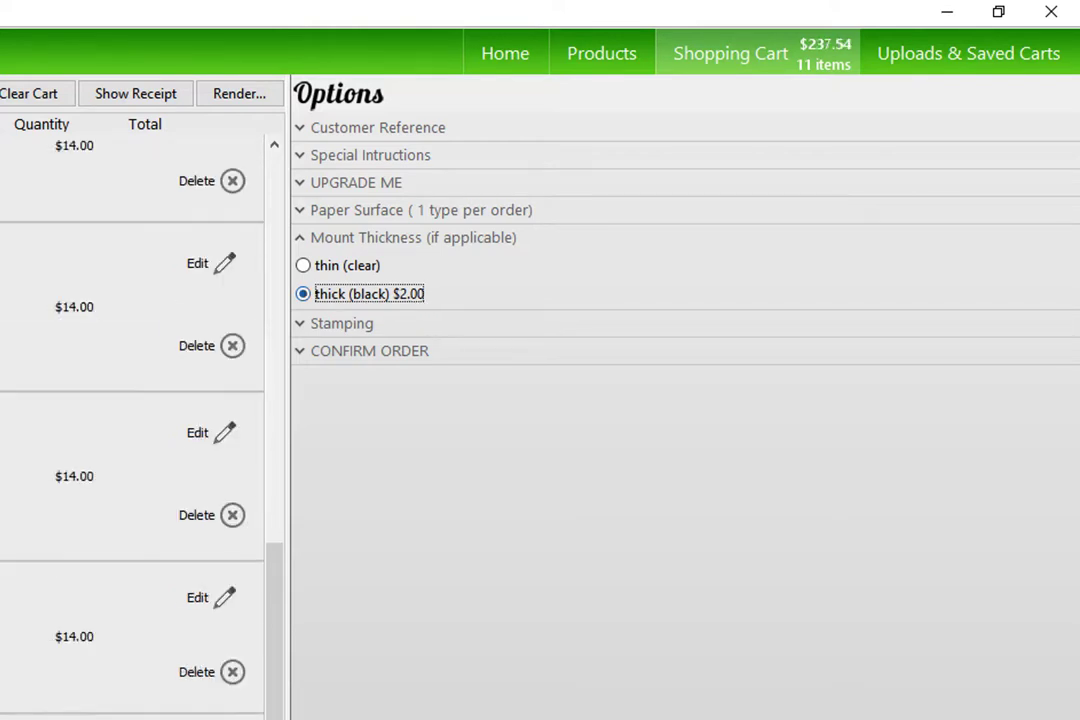
# - Clear the thick black mount and review the stamping options without choosing any
pyautogui.click(340, 238)
pyautogui.click(343, 266)
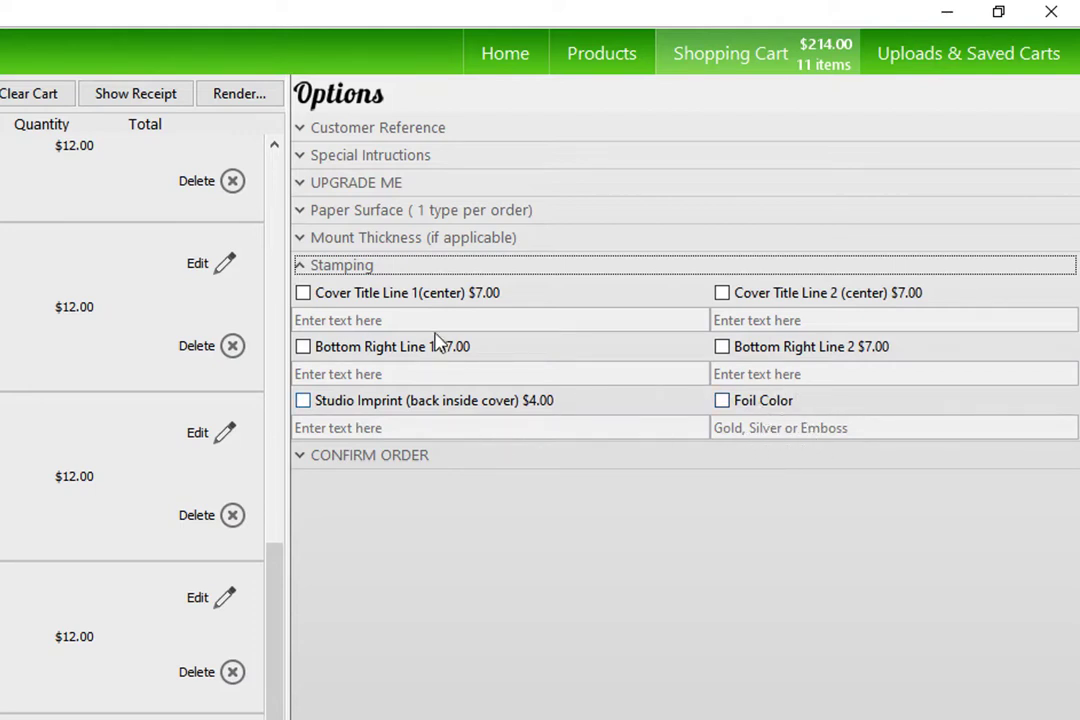
pyautogui.click(368, 266)
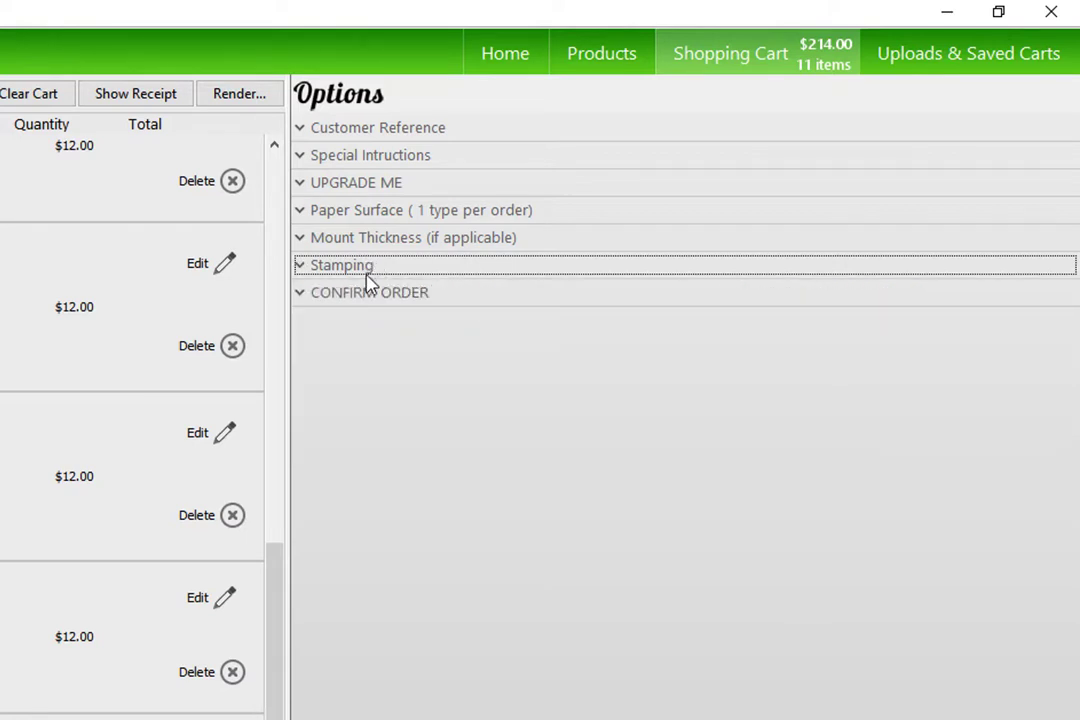
# - Open order confirmation and accept the 'I have reviewed all my book specifications' statement
pyautogui.click(368, 298)
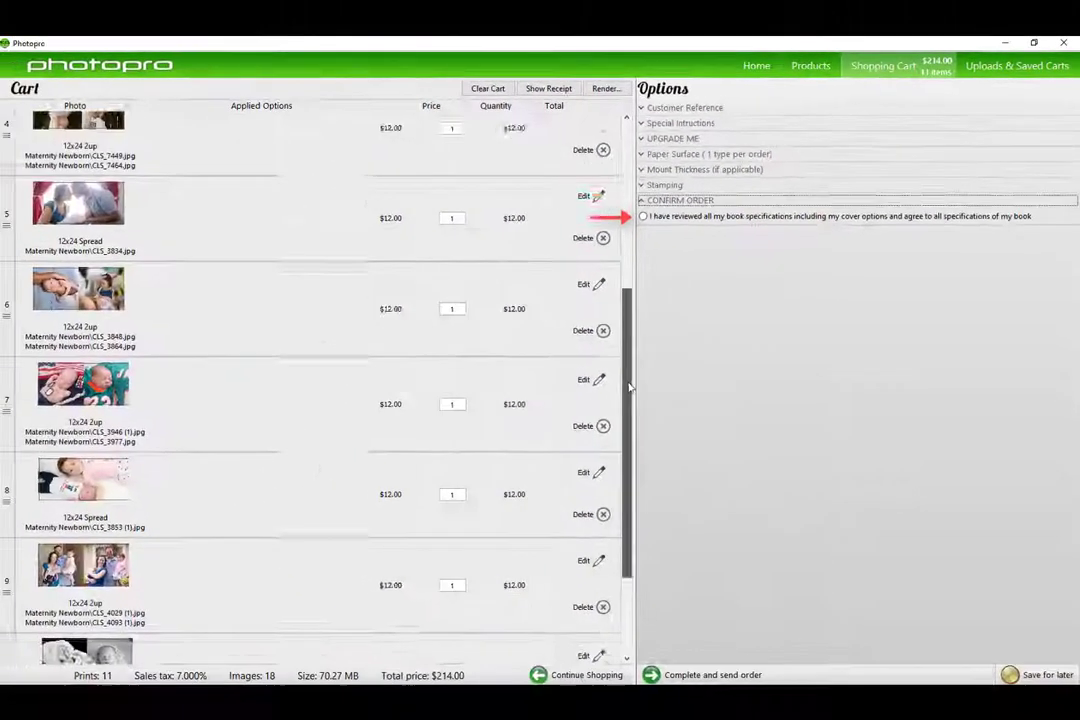
pyautogui.moveTo(629, 378)
pyautogui.mouseDown()
pyautogui.moveTo(624, 197)
pyautogui.moveTo(651, 545)
pyautogui.mouseUp()
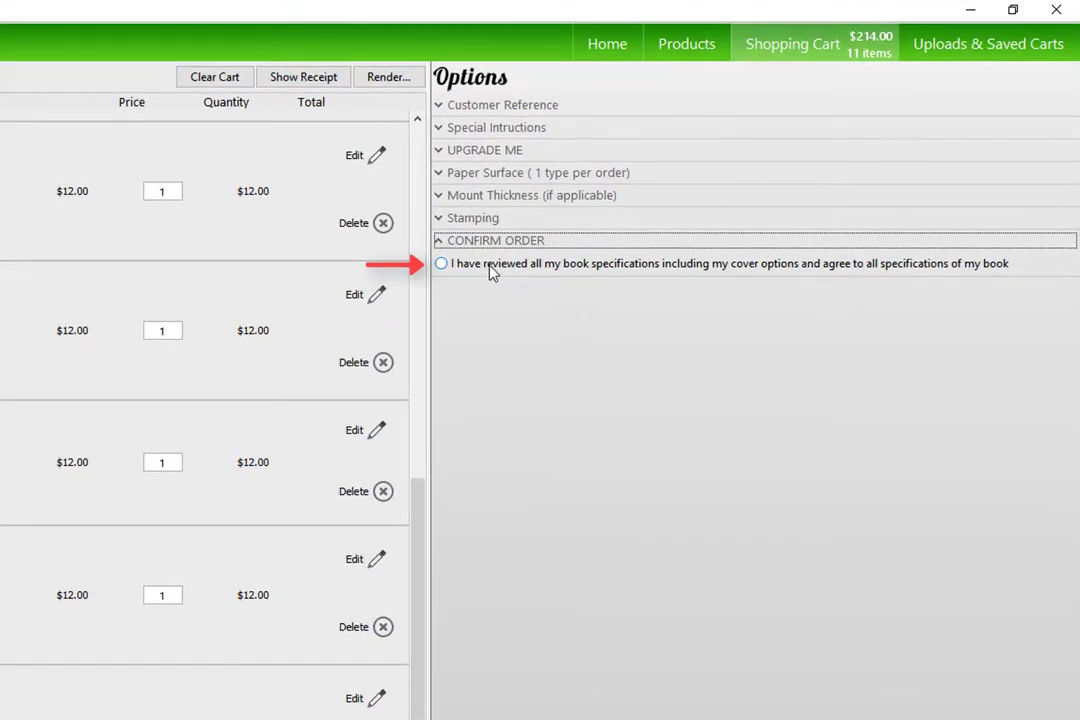
pyautogui.click(490, 272)
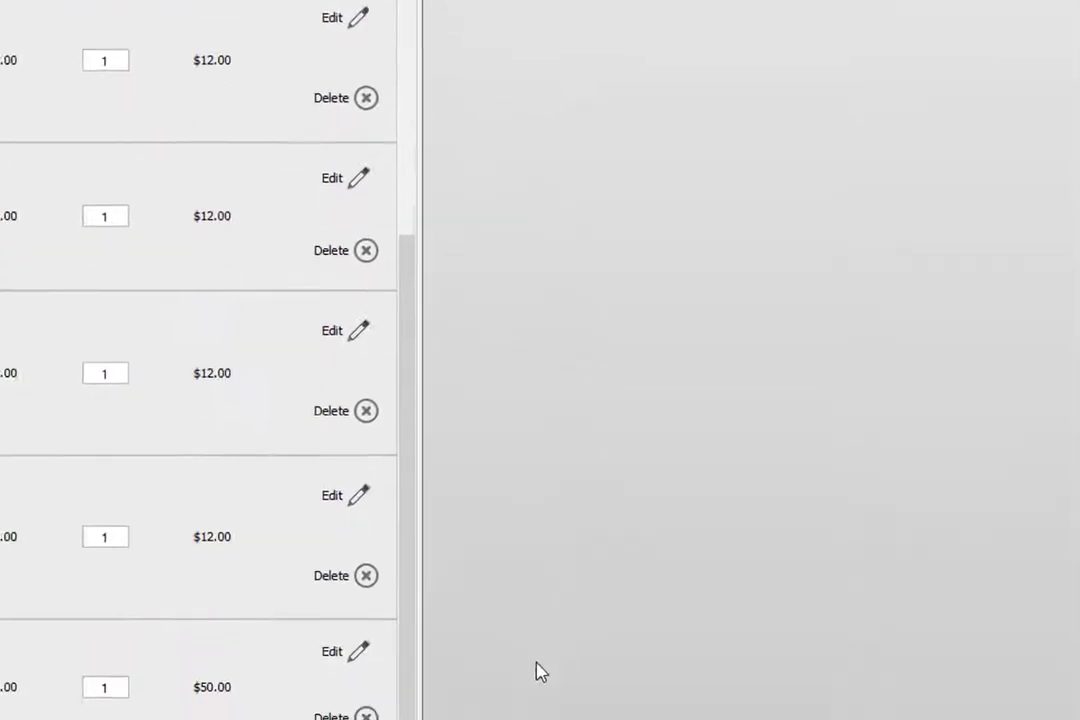